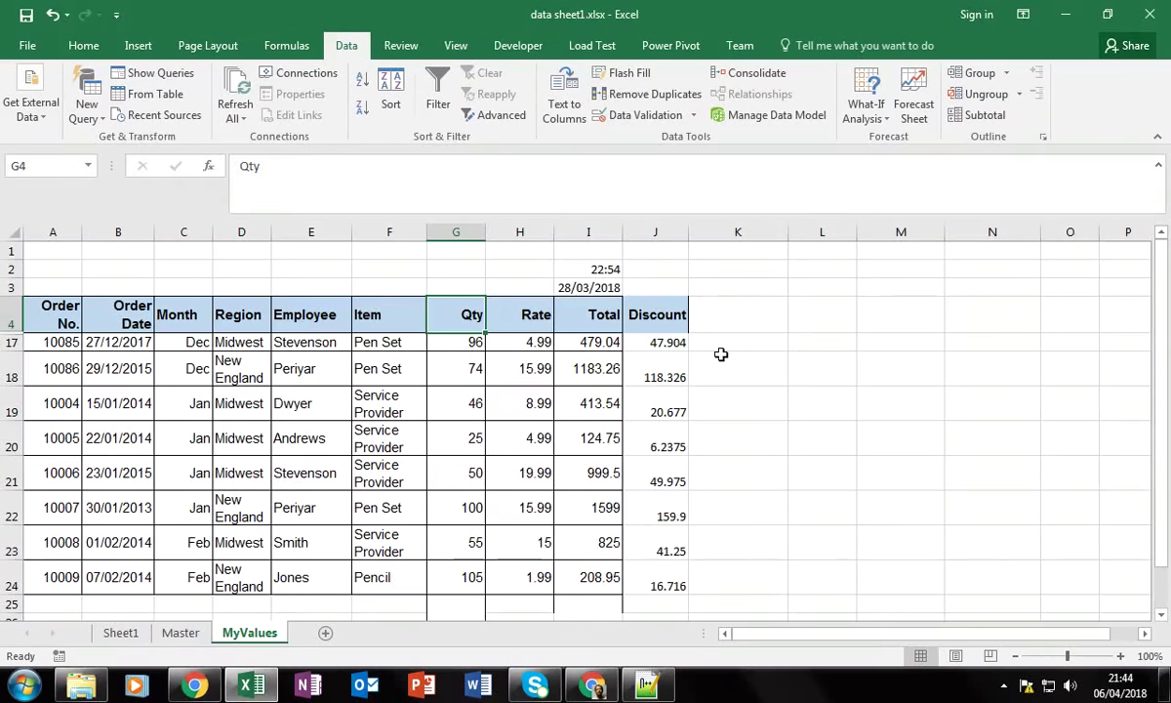
# Flash Fill column K with region abbreviations, starting from the example 'Mid' in K17.
pyautogui.click(737, 363)
pyautogui.click(738, 342)
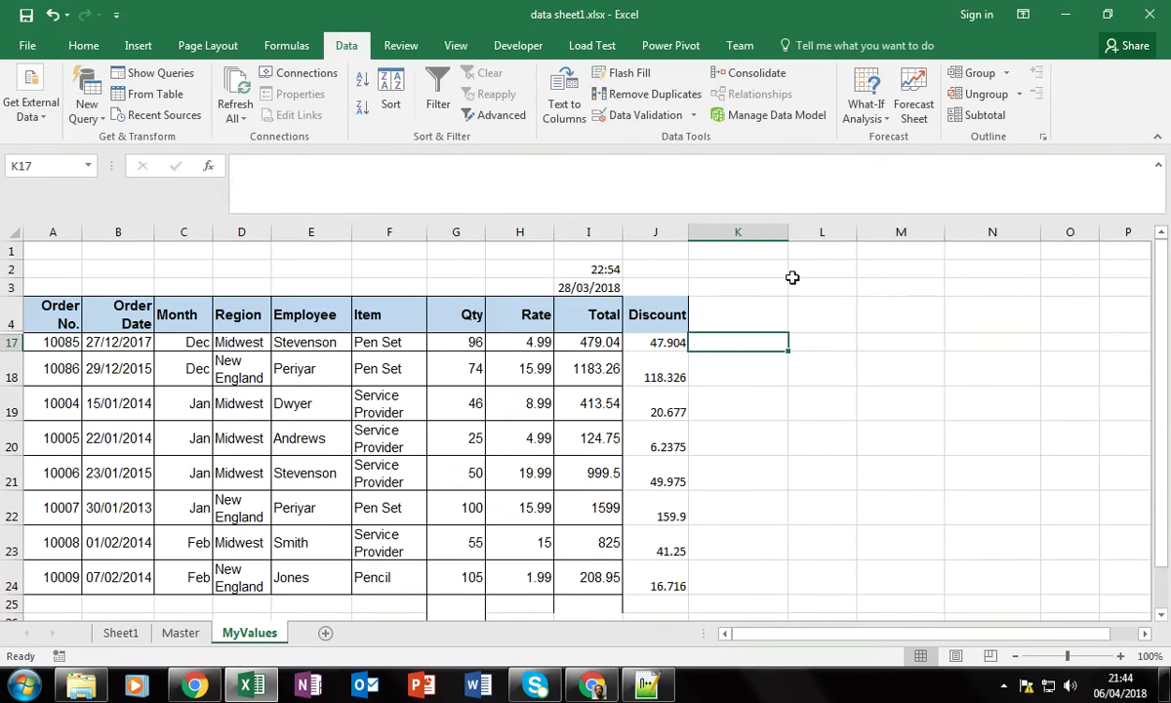
pyautogui.write('Mid')
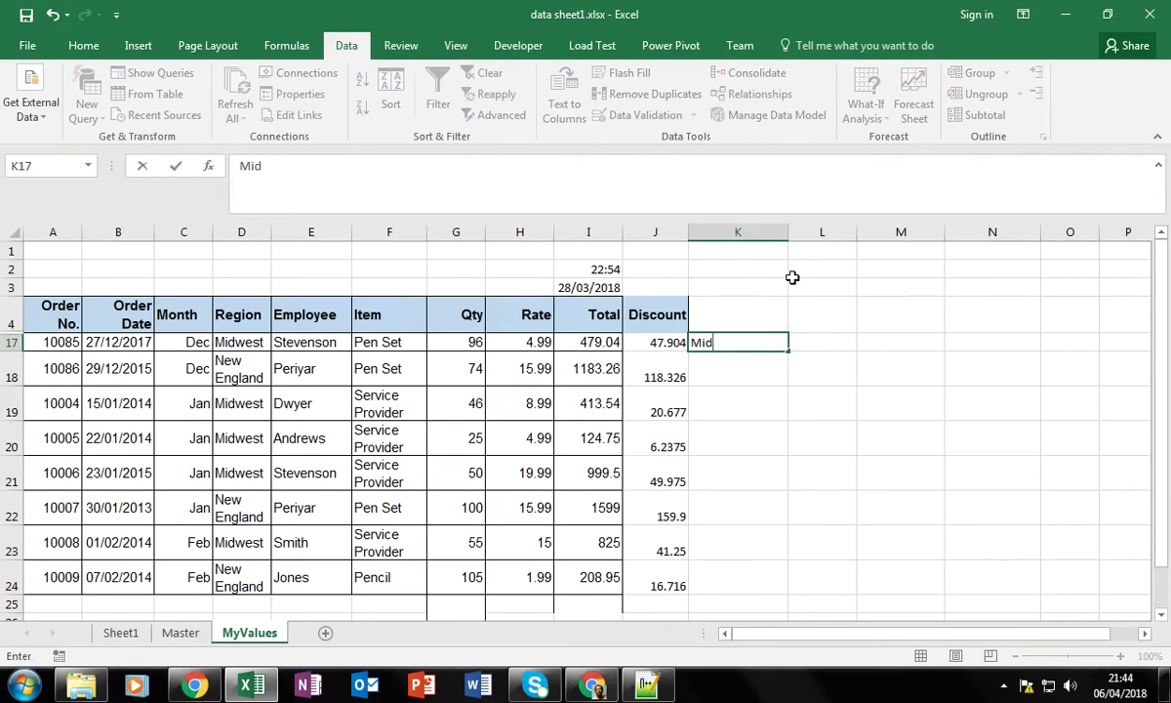
pyautogui.press('Return')
pyautogui.press('Up')
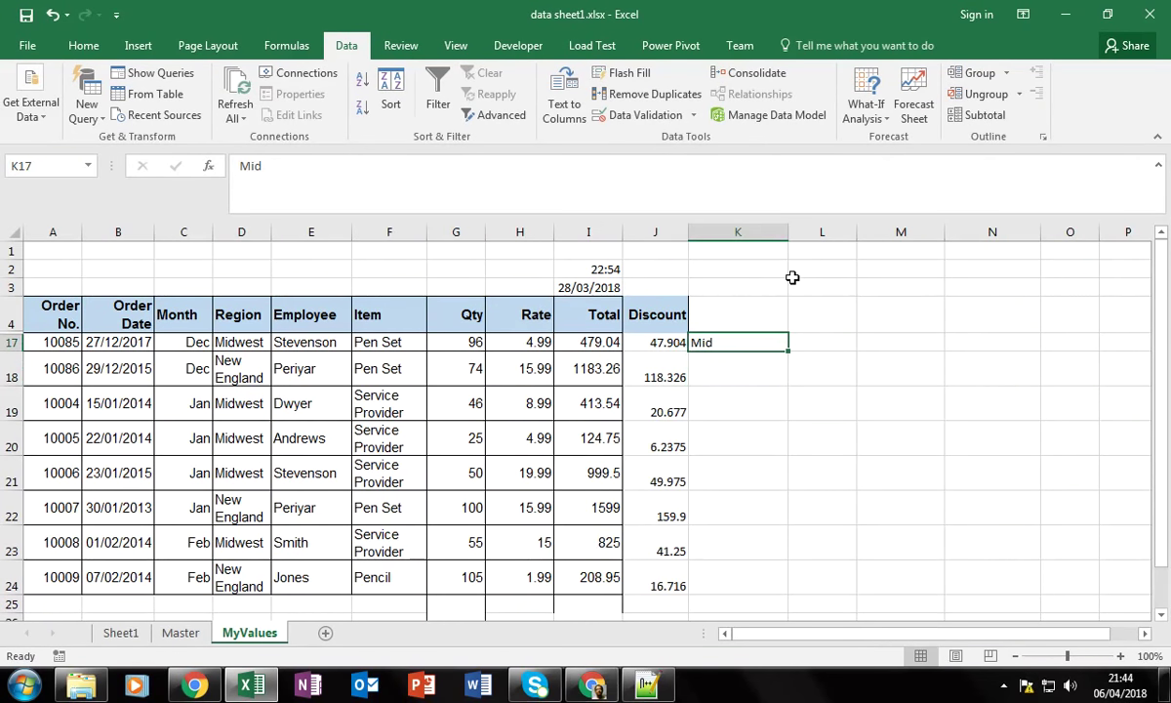
pyautogui.click(237, 342)
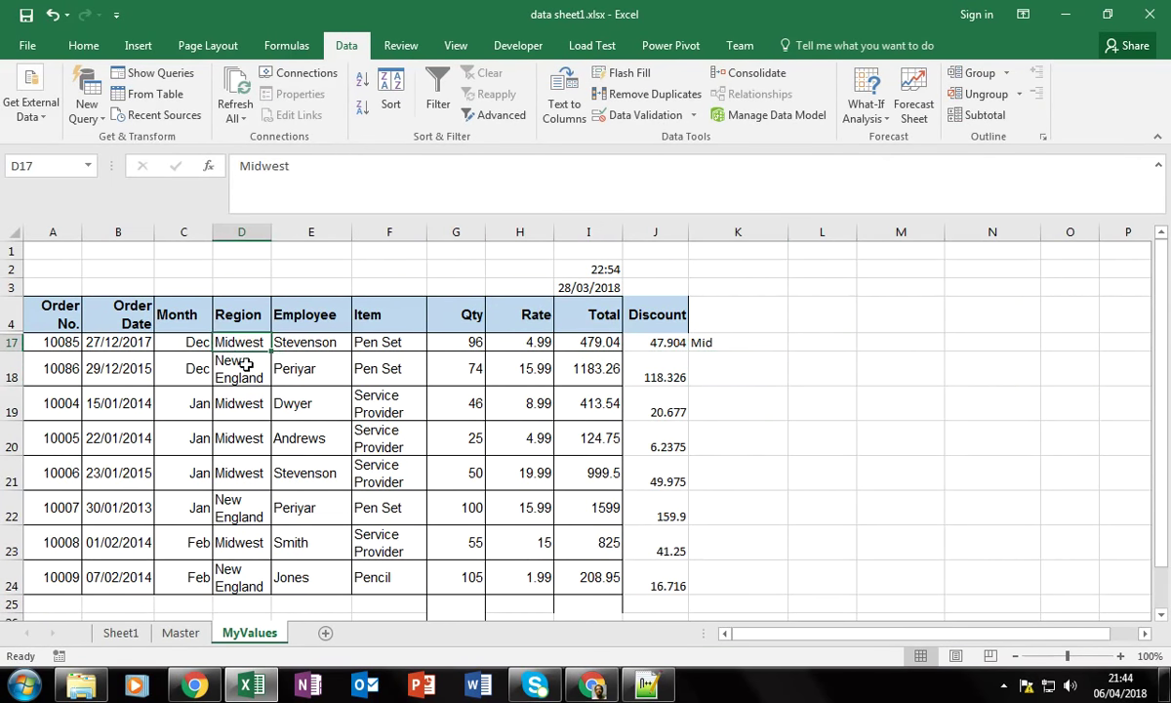
pyautogui.press('F2')
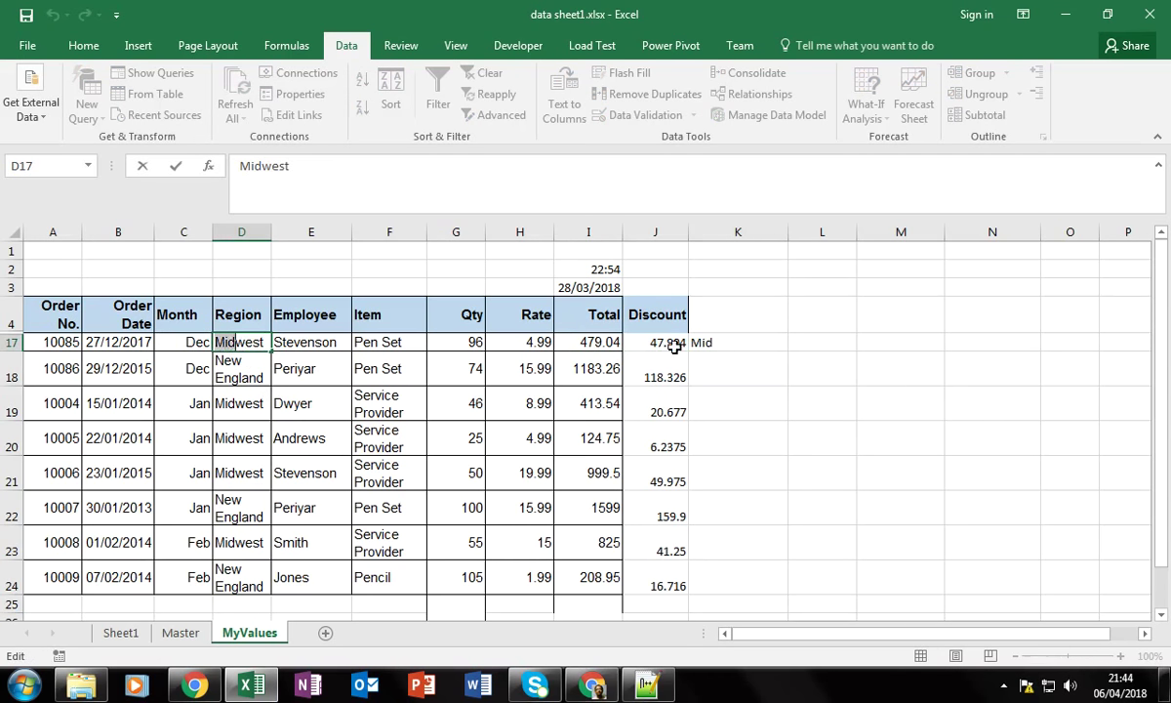
pyautogui.click(737, 343)
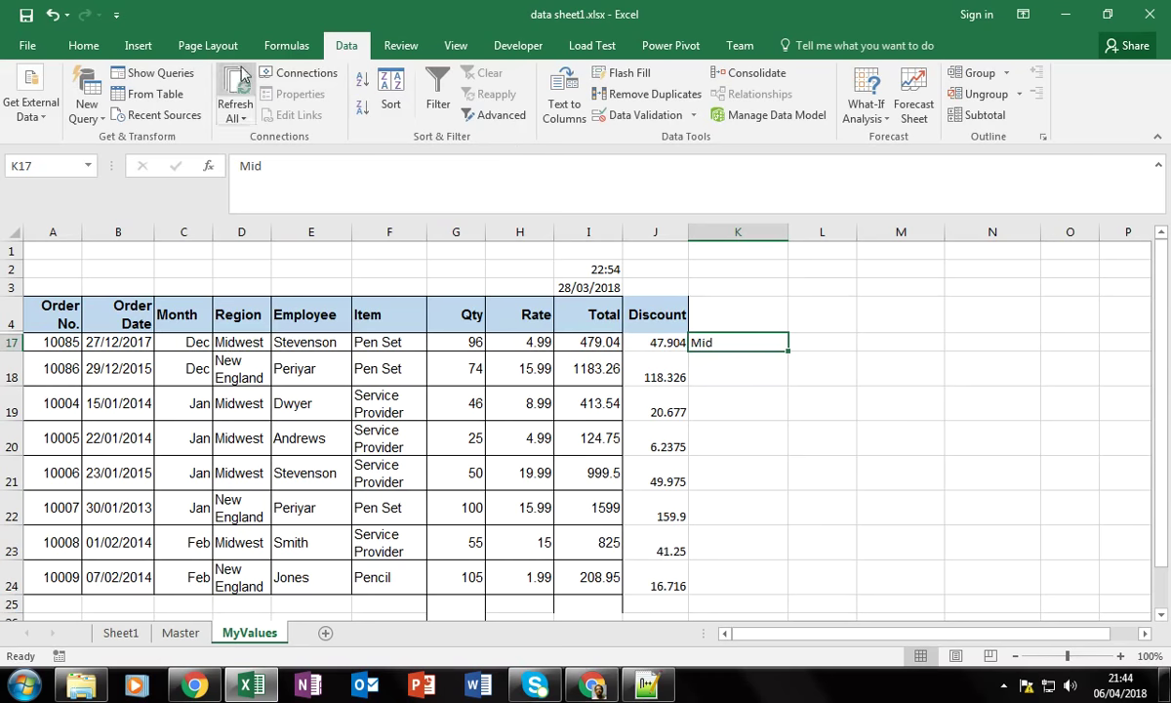
pyautogui.click(84, 46)
pyautogui.click(349, 49)
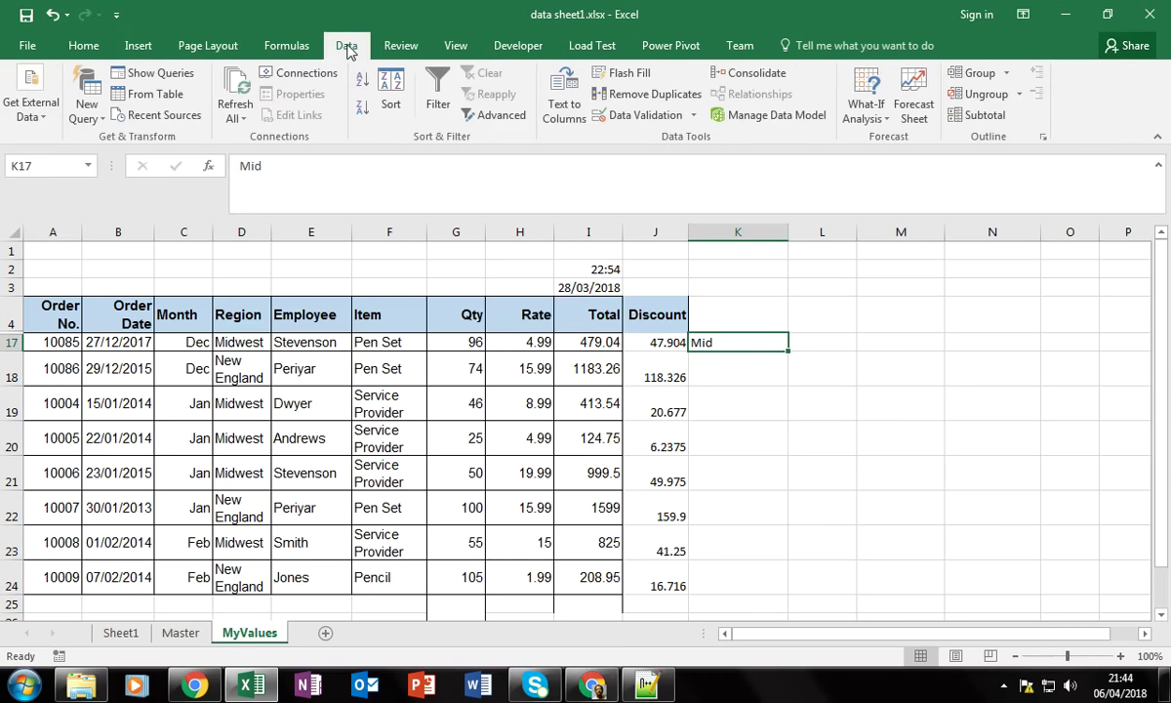
pyautogui.click(625, 73)
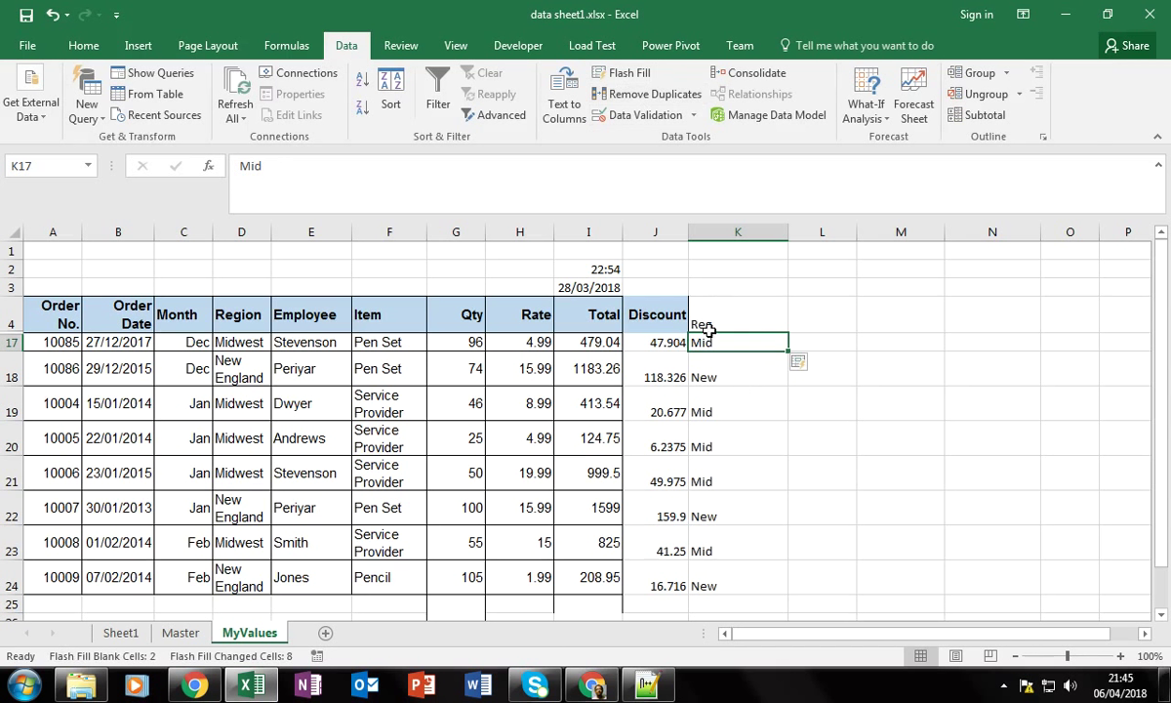
# Compare the flash-filled region abbreviations in column K against the Region column.
pyautogui.click(232, 313)
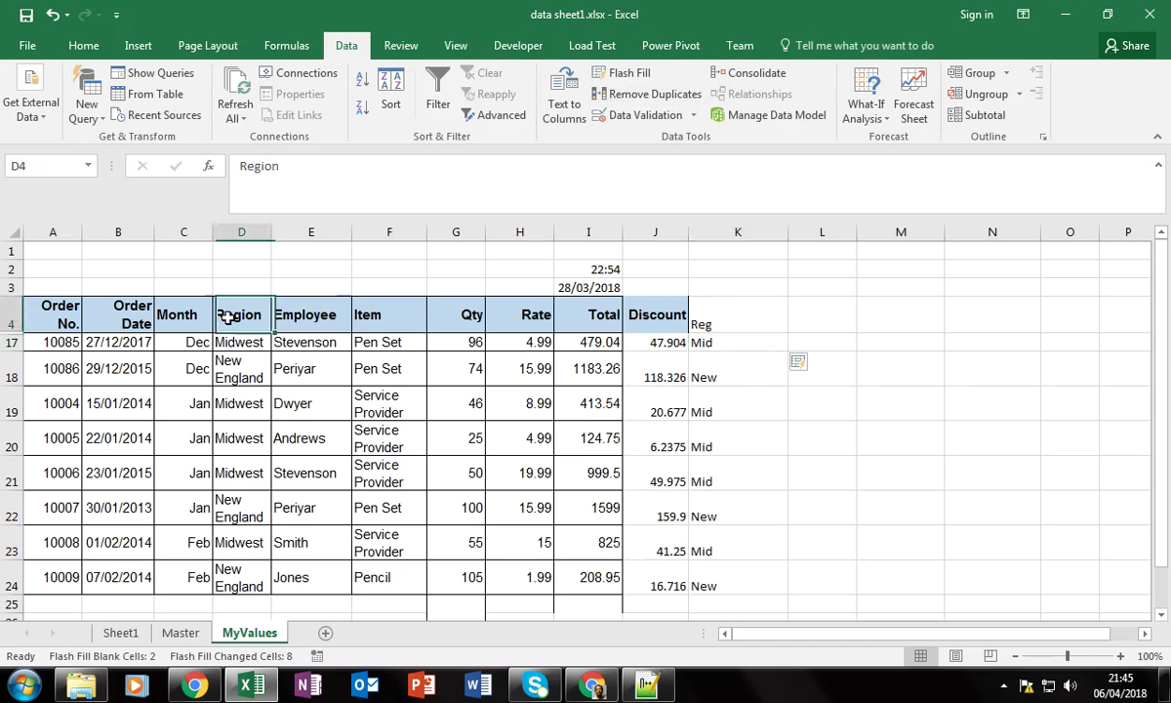
pyautogui.click(703, 322)
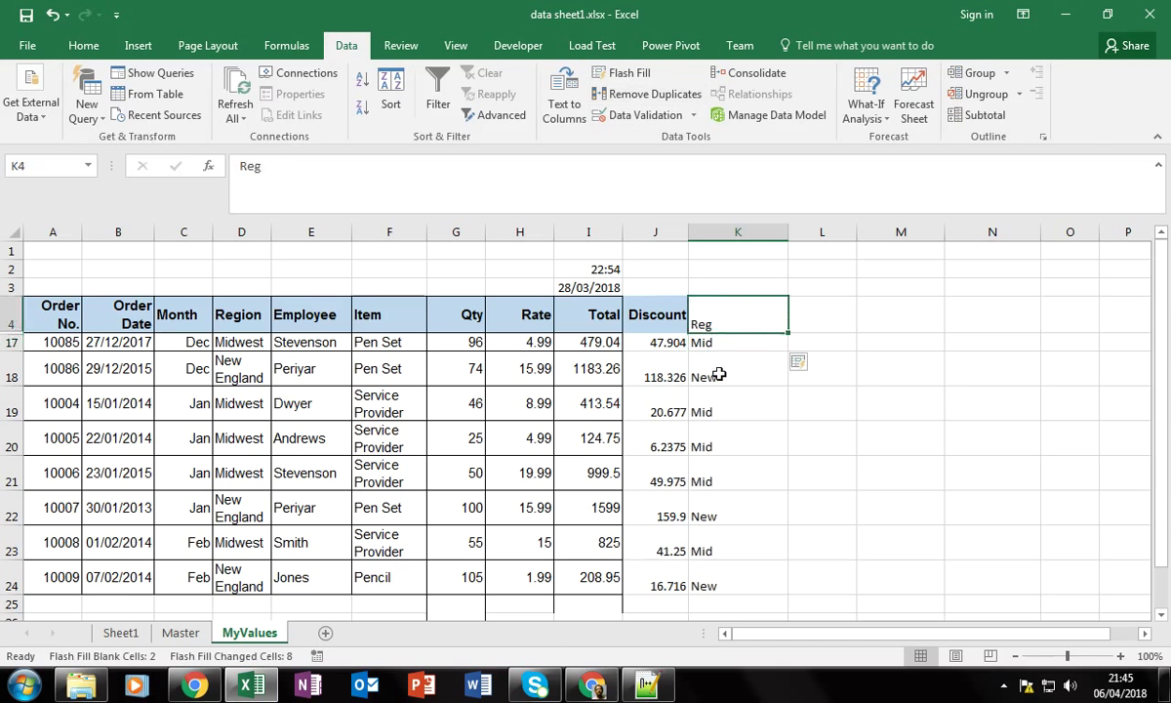
pyautogui.click(719, 368)
pyautogui.click(232, 367)
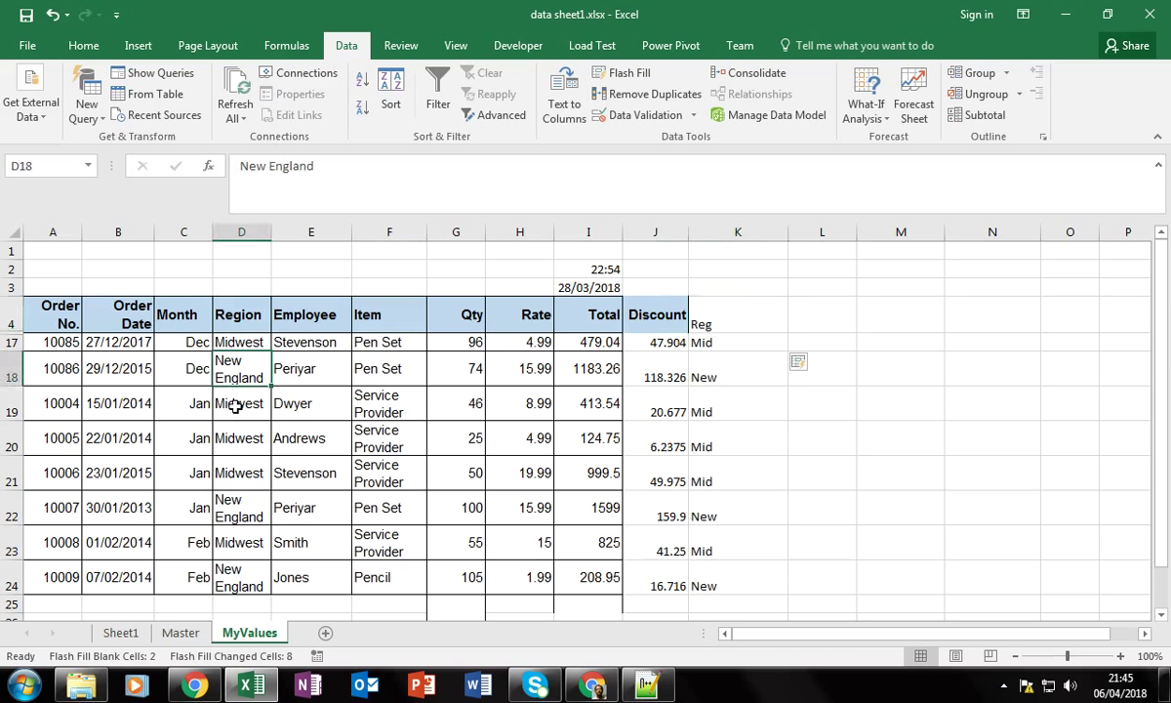
pyautogui.click(242, 402)
pyautogui.click(718, 406)
pyautogui.click(719, 442)
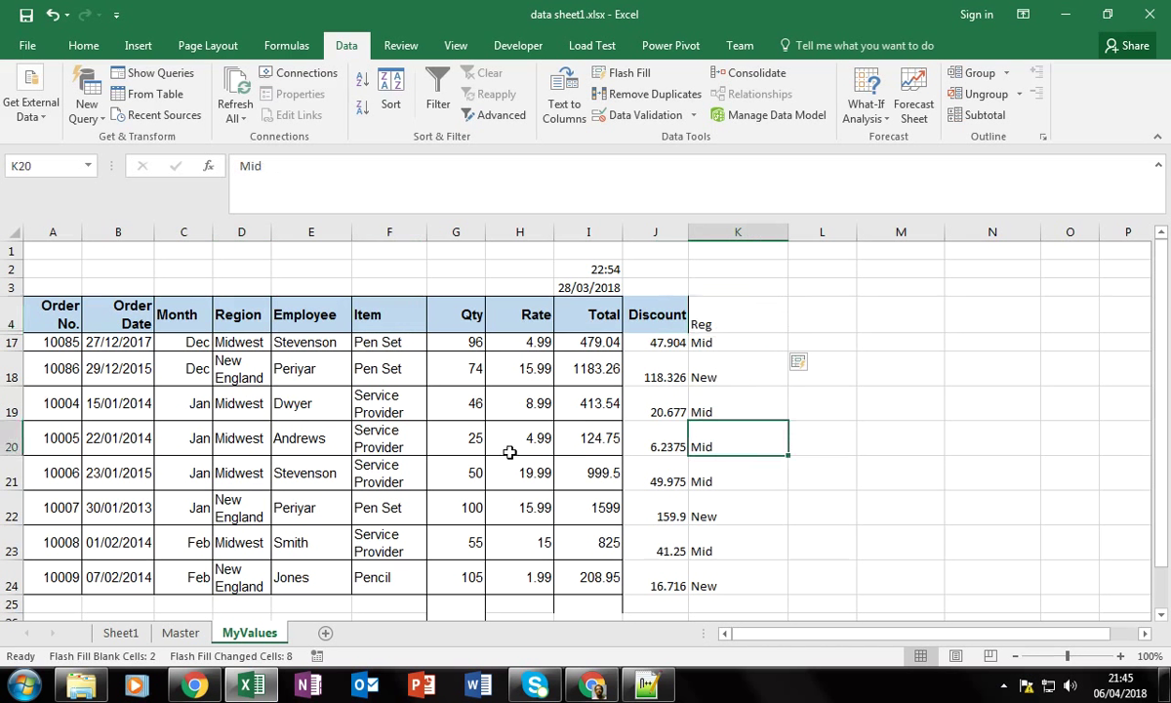
pyautogui.click(248, 430)
pyautogui.click(230, 492)
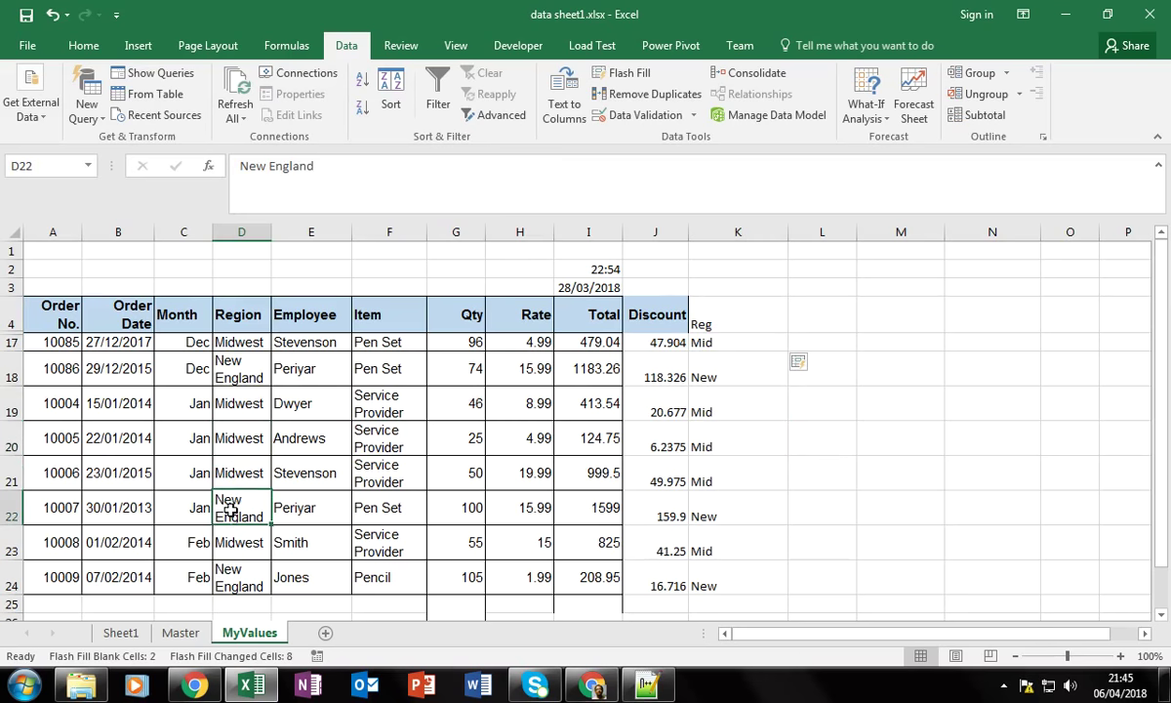
pyautogui.click(714, 512)
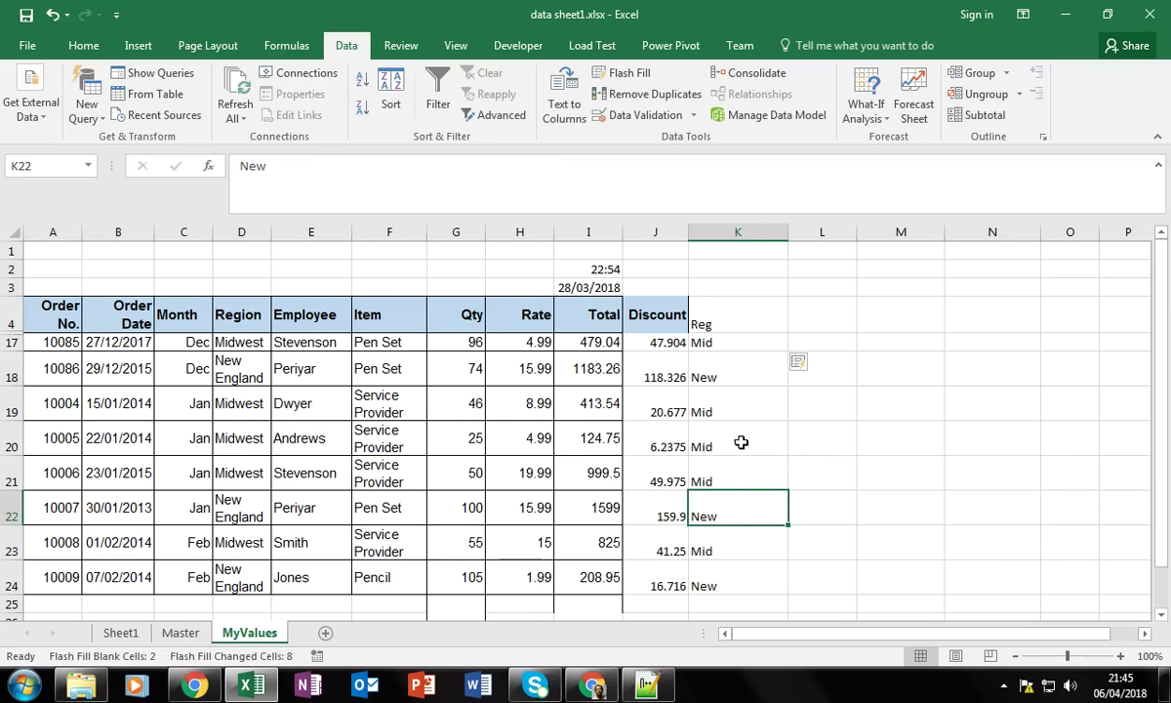
pyautogui.click(741, 341)
# Clear the flash-filled region abbreviations from K4:K24.
pyautogui.click(740, 326)
pyautogui.hotkey('ctrl', 'shift', 'Down')
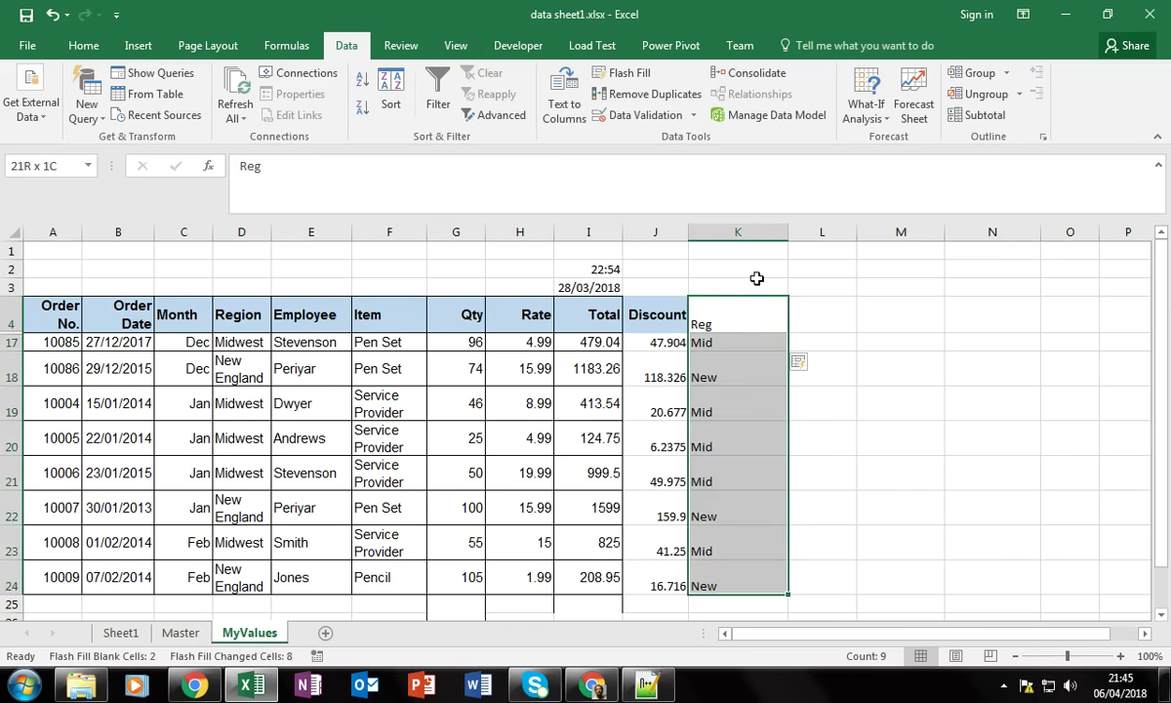
pyautogui.press('Delete')
pyautogui.press('Down')
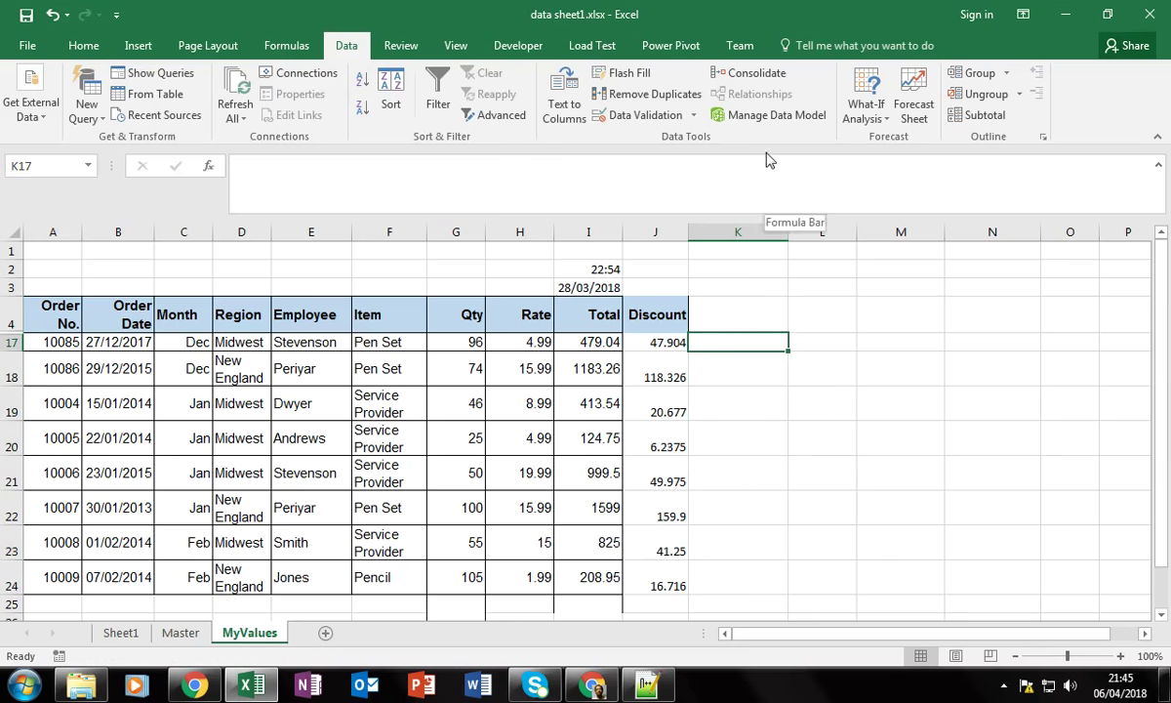
# Flash Fill column K with employee abbreviations from the example 'Ste' in K17.
pyautogui.write('Ste')
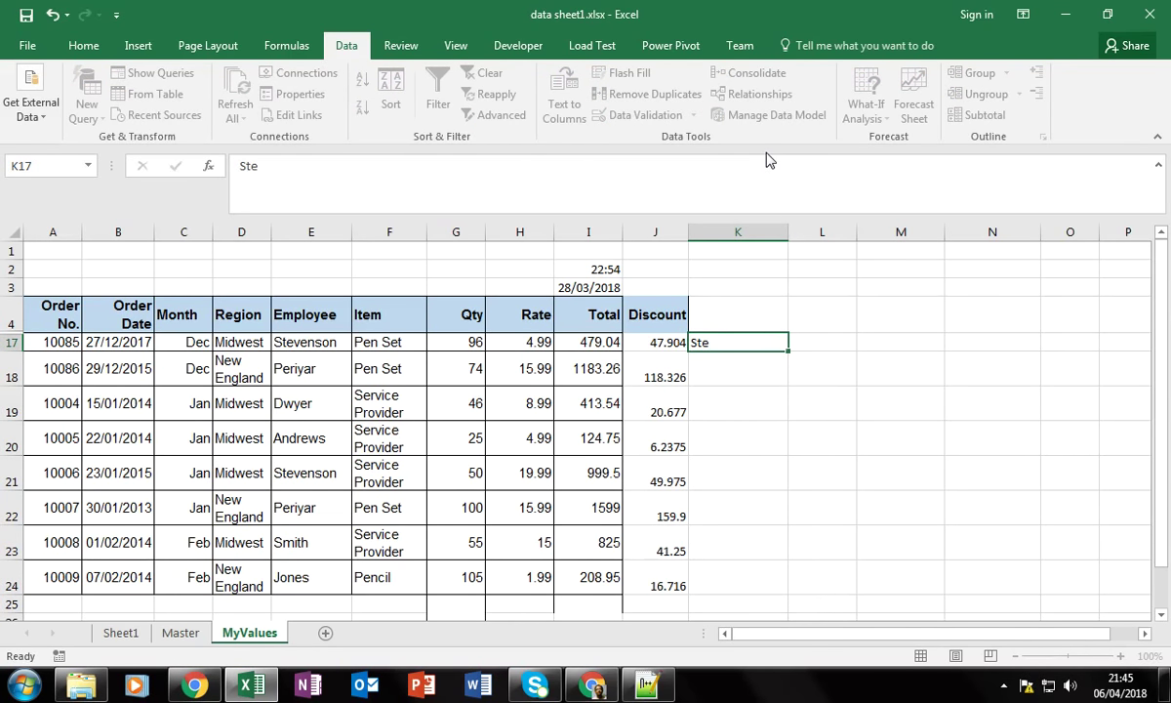
pyautogui.press('Return')
pyautogui.press('Up')
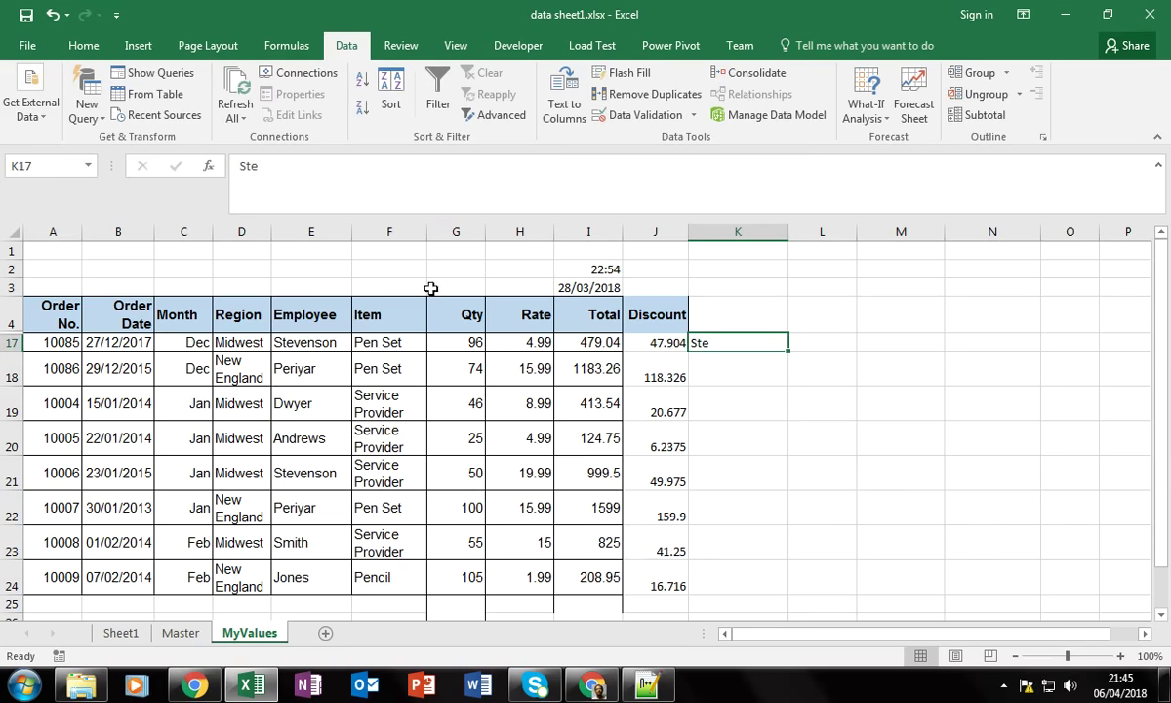
pyautogui.click(305, 342)
pyautogui.click(712, 342)
pyautogui.click(634, 74)
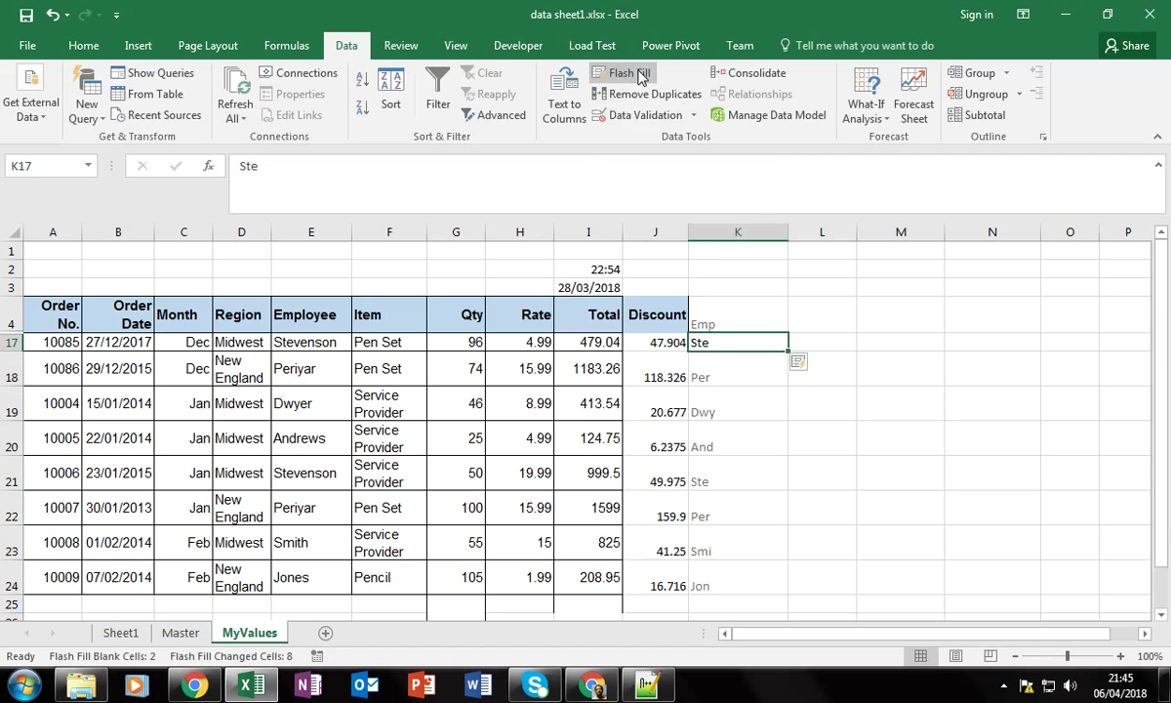
# Check the abbreviated employee names against column E, then clear K4:K24.
pyautogui.click(713, 373)
pyautogui.click(305, 372)
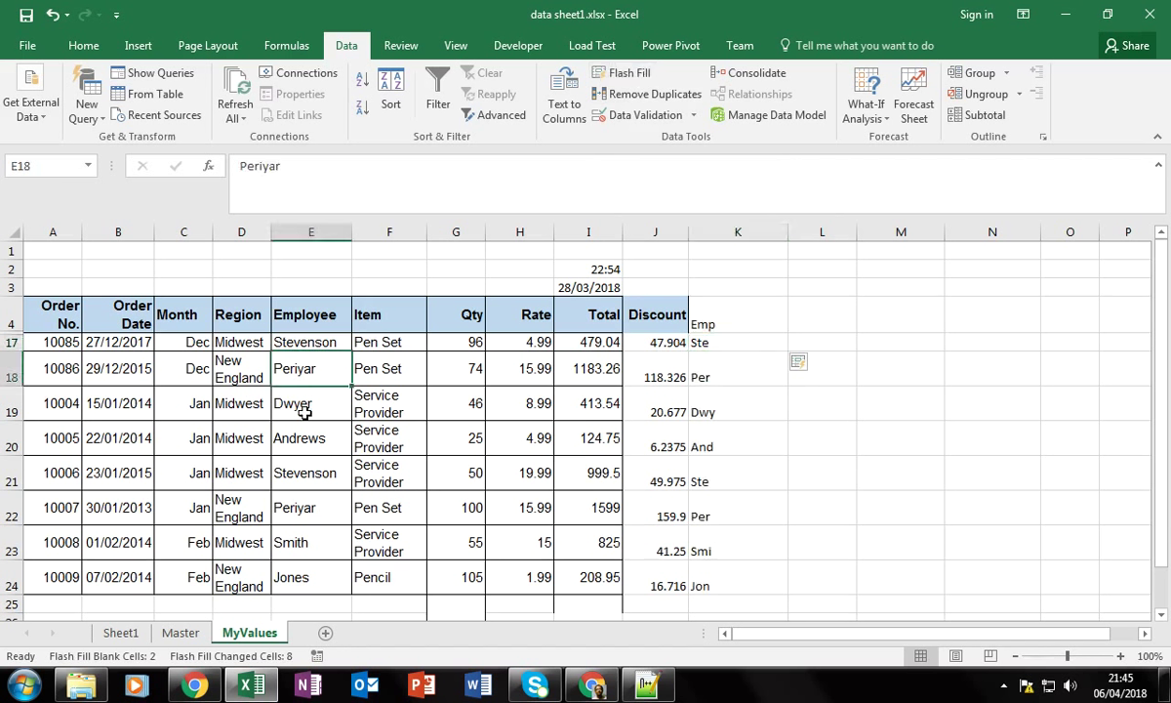
pyautogui.click(300, 408)
pyautogui.click(730, 407)
pyautogui.click(722, 447)
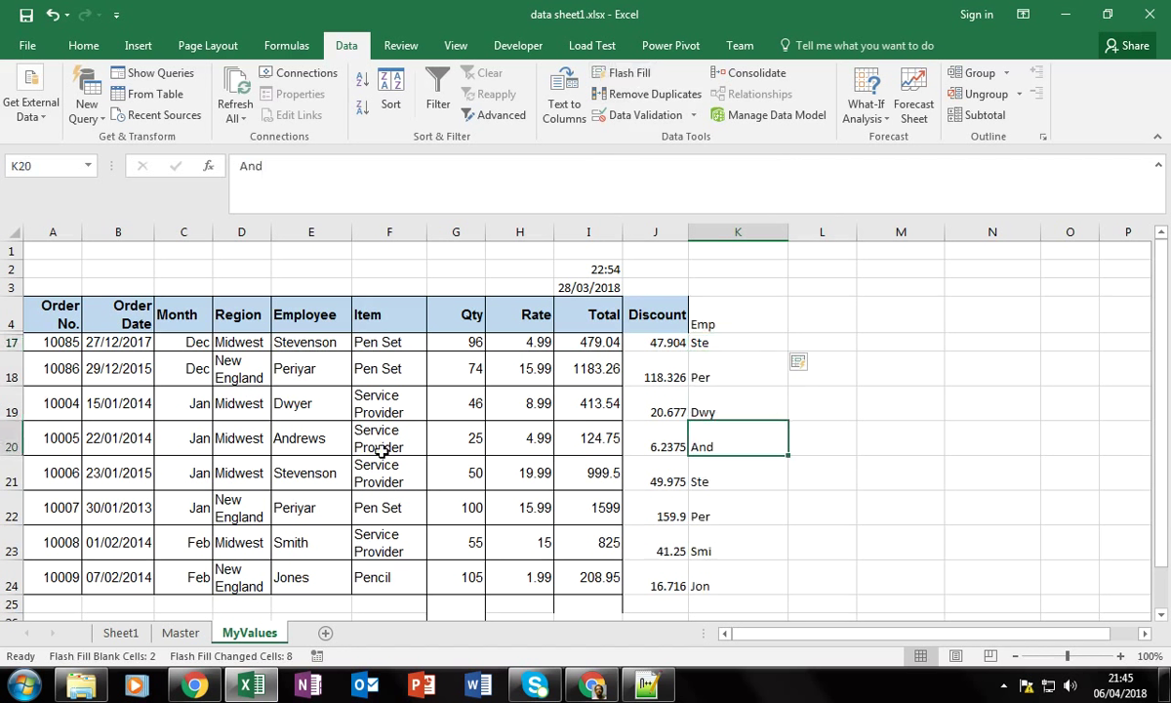
pyautogui.click(296, 437)
pyautogui.click(301, 470)
pyautogui.click(717, 484)
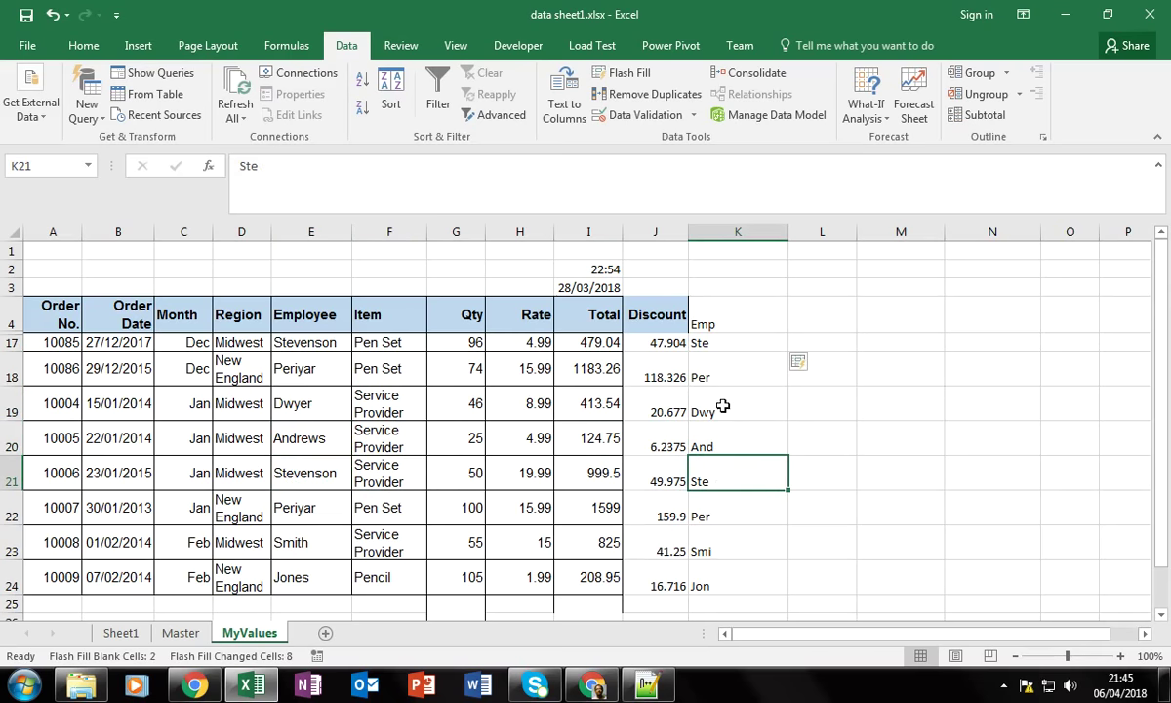
pyautogui.click(742, 312)
pyautogui.hotkey('ctrl', 'shift', 'Down')
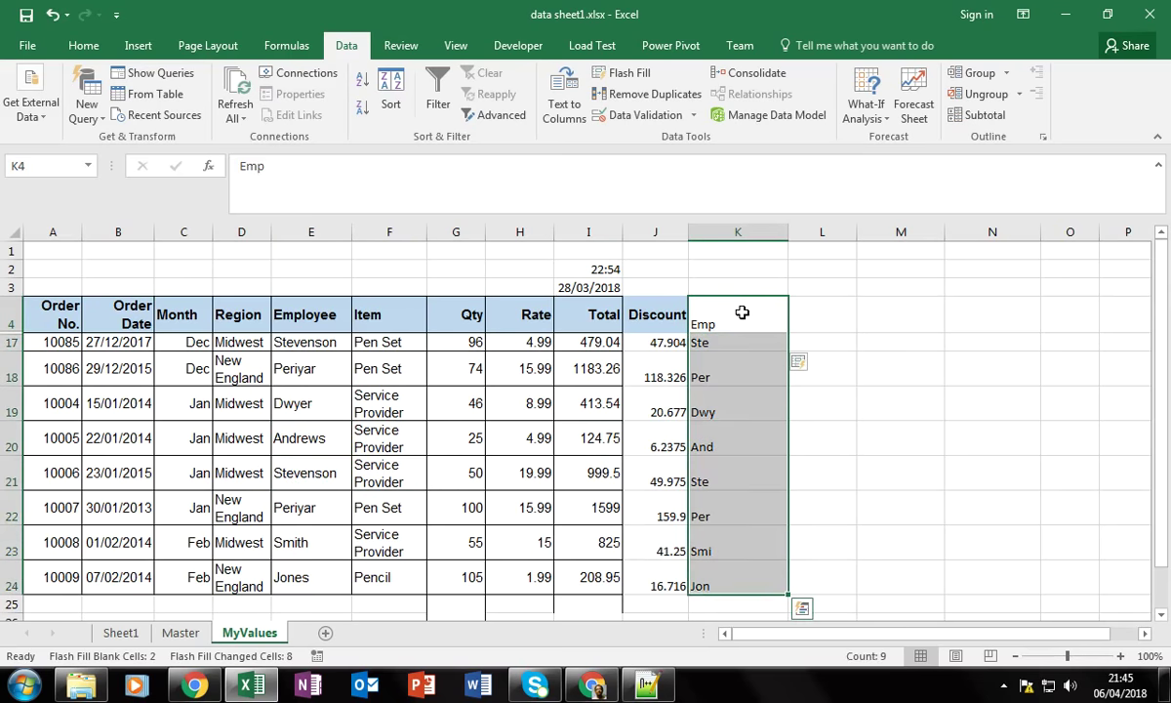
pyautogui.press('Delete')
pyautogui.press('Up')
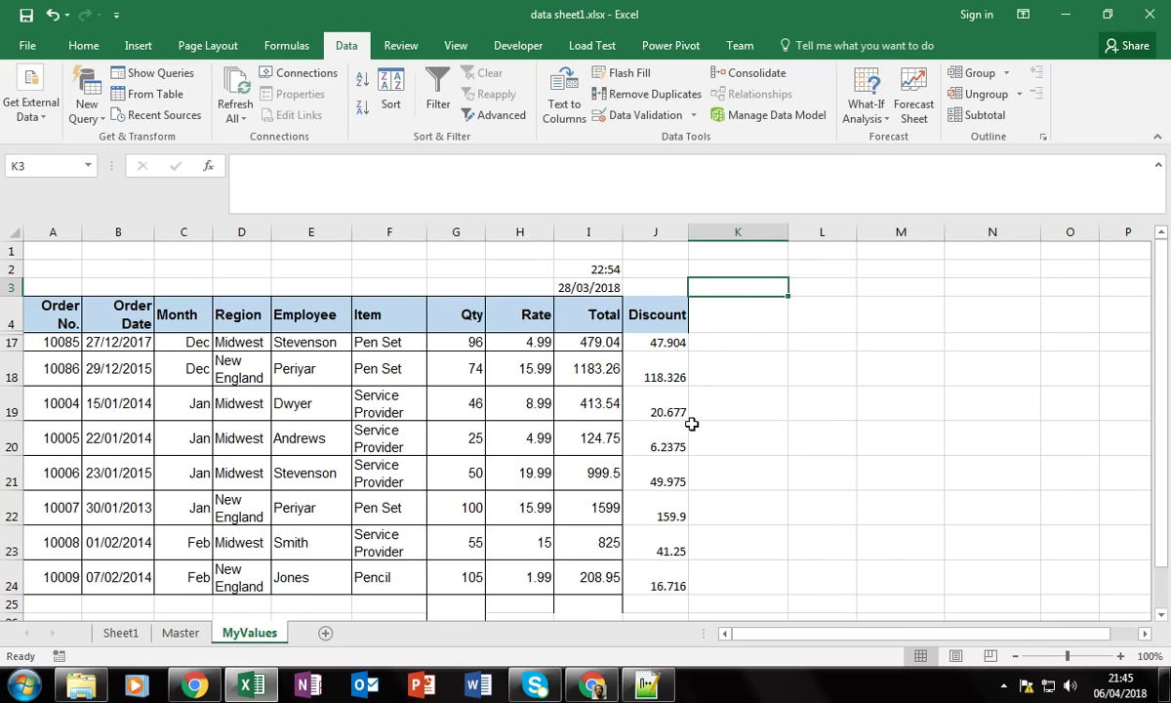
# Enter =COUNT(G17:G24) in G25 below the Qty column.
pyautogui.scroll(-2, 688, 415)
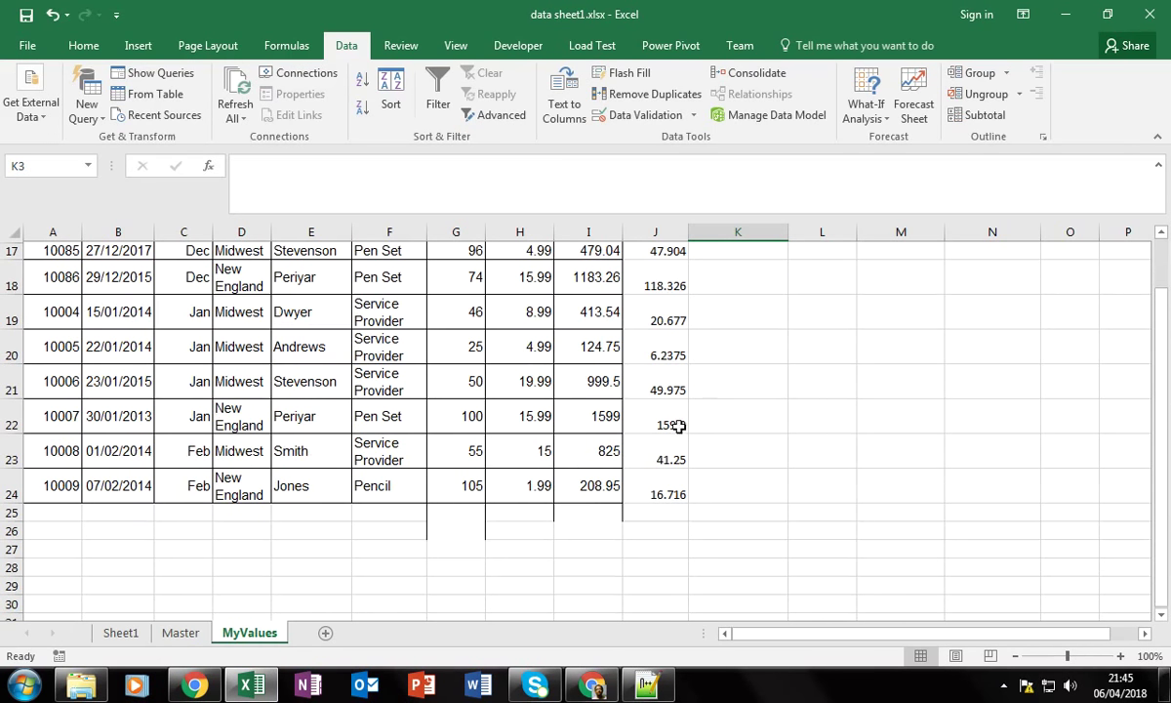
pyautogui.click(467, 515)
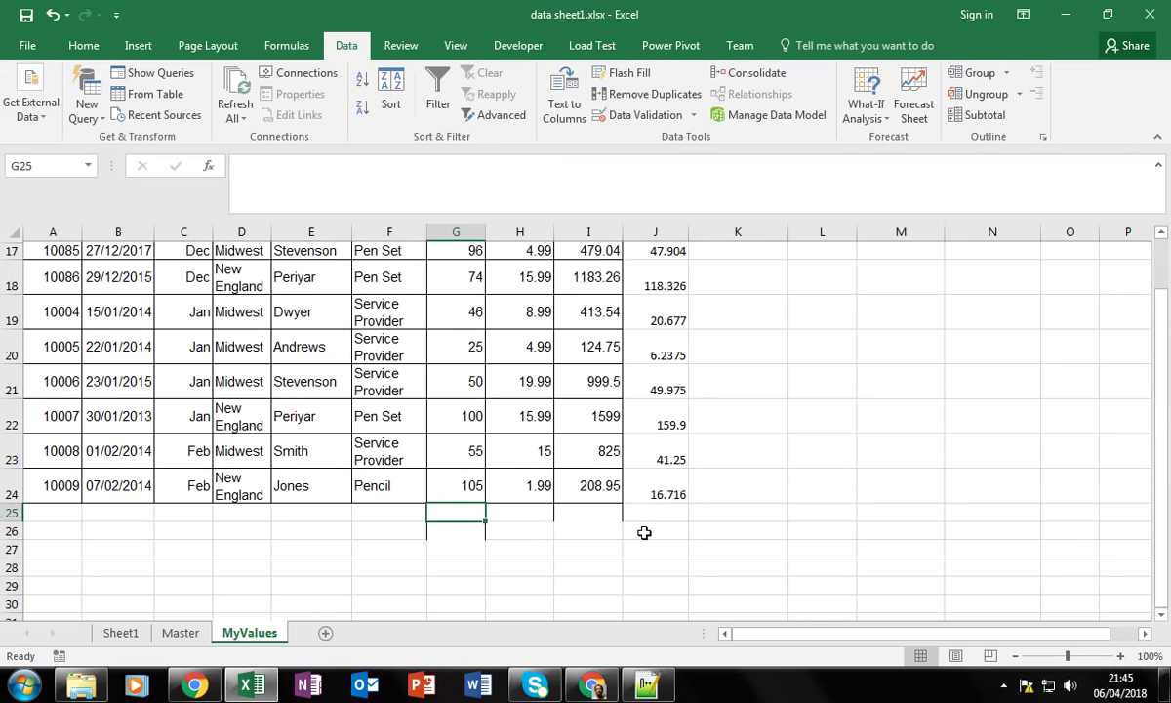
pyautogui.write('=cou')
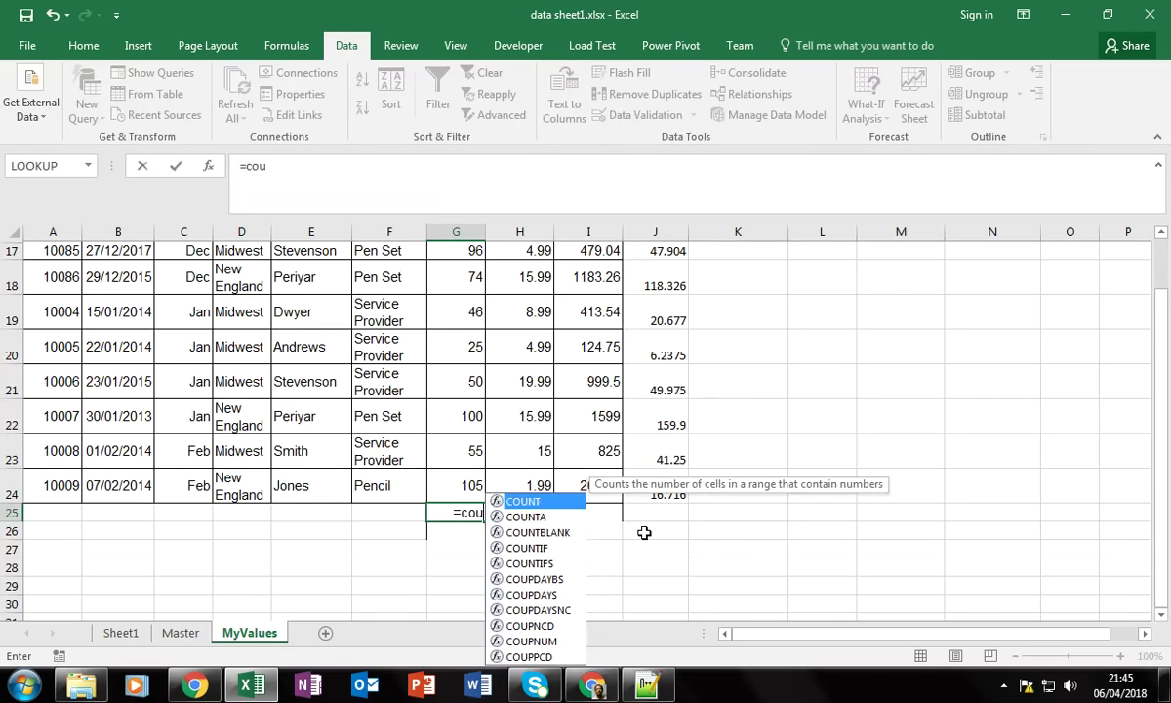
pyautogui.write('nt')
pyautogui.press('Tab')
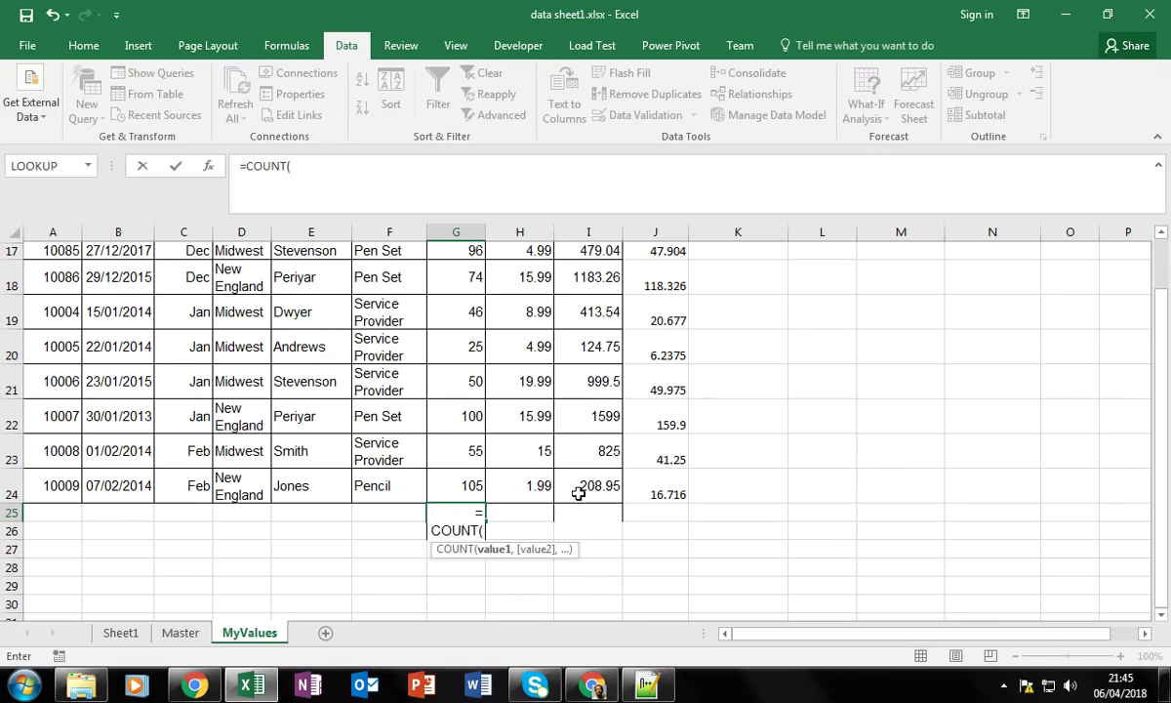
pyautogui.click(471, 338)
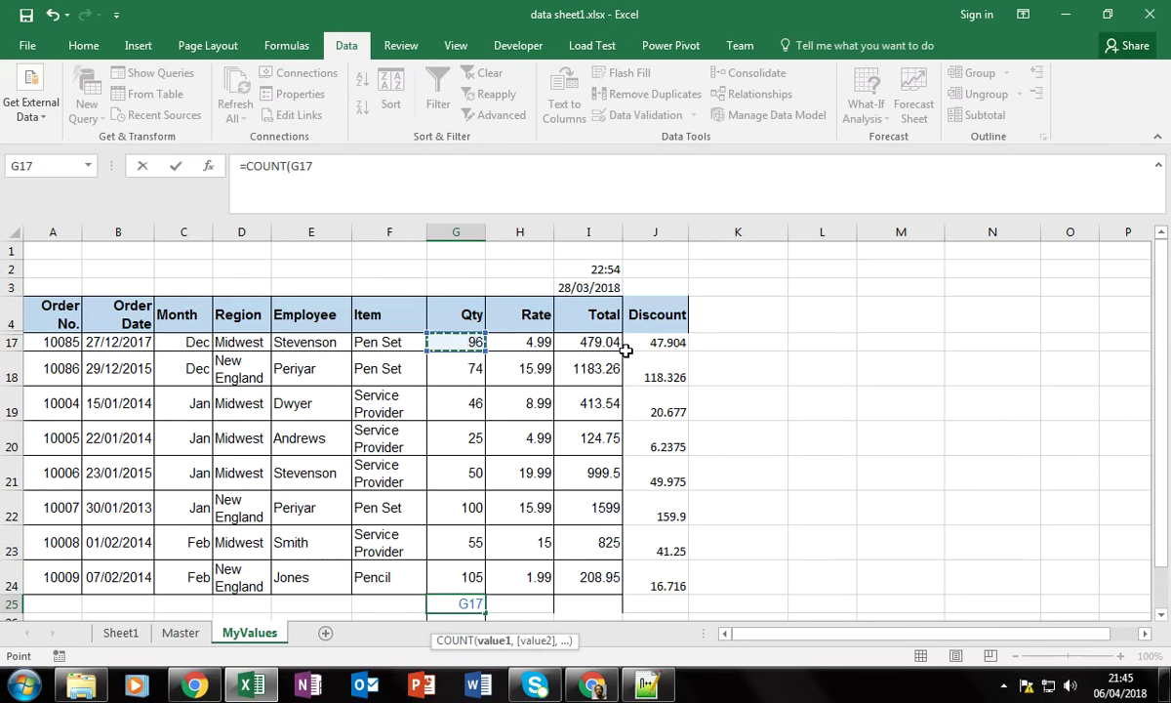
pyautogui.hotkey('ctrl', 'shift', 'Down')
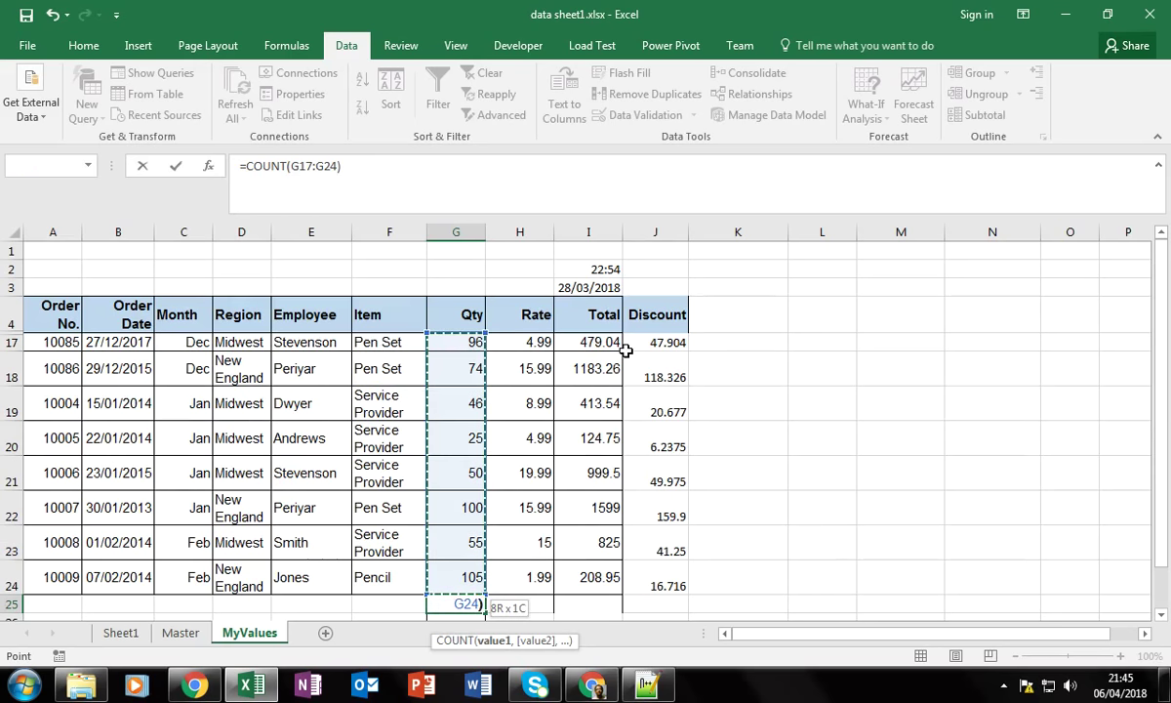
pyautogui.write(')')
pyautogui.hotkey('ctrl', 'Return')
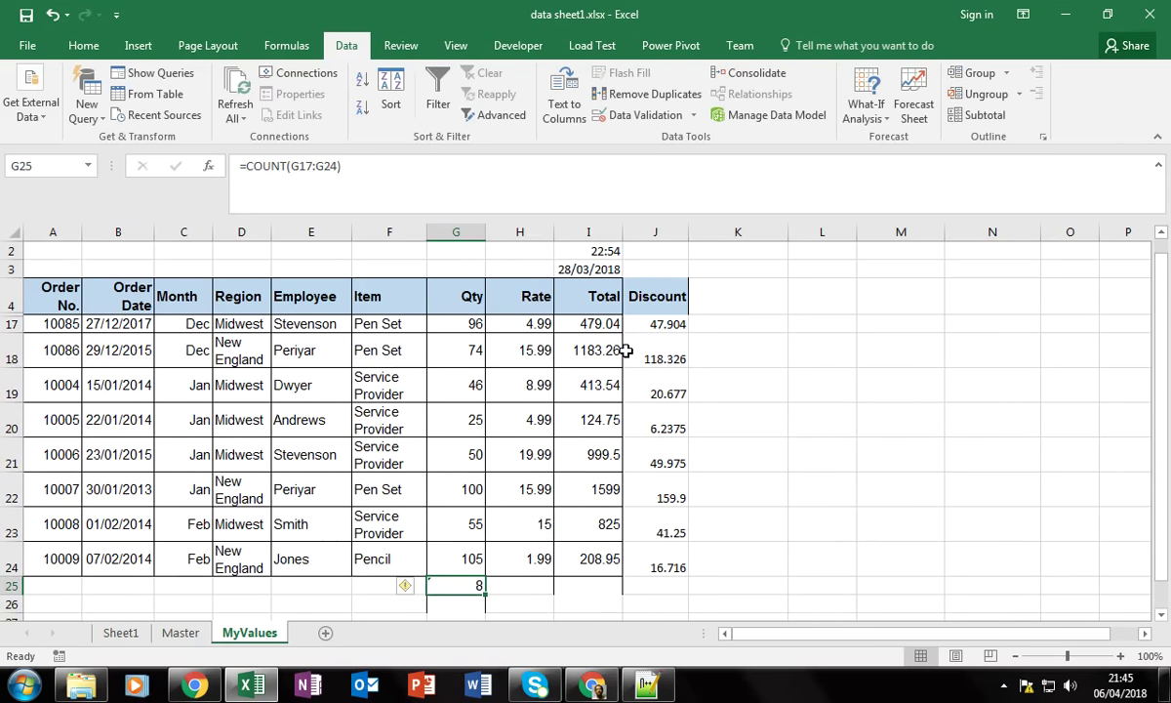
# Enter =COUNTA(G17:G24) in G26.
pyautogui.press('Down')
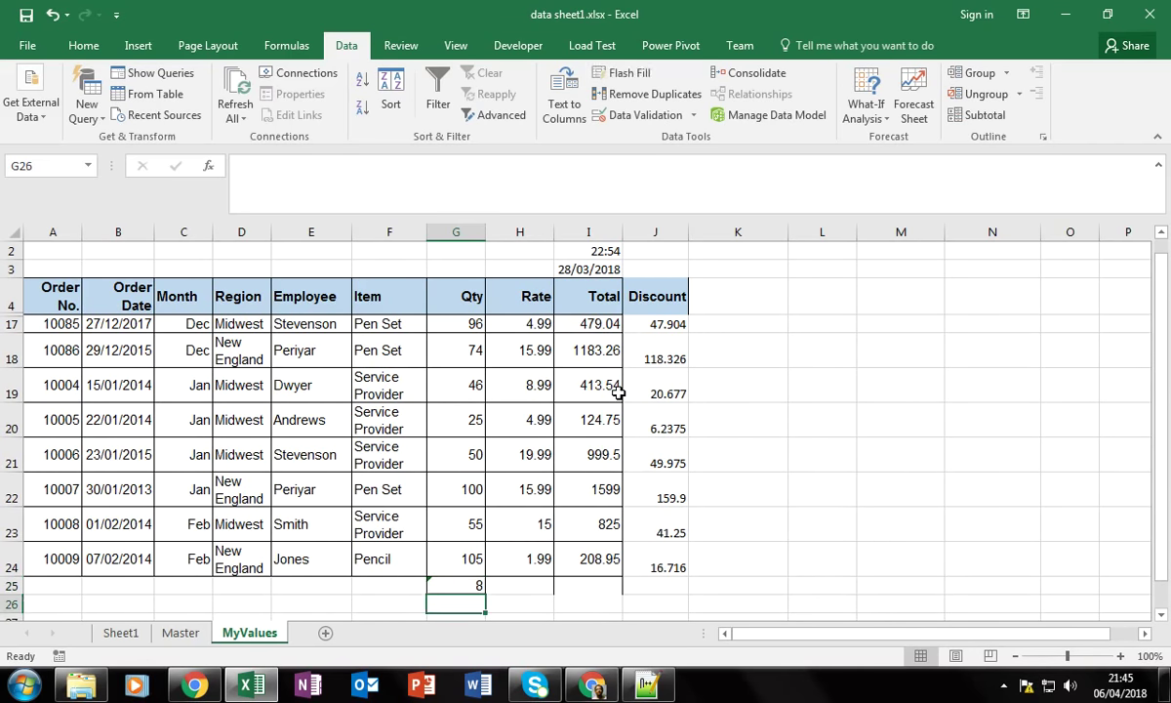
pyautogui.write('=c')
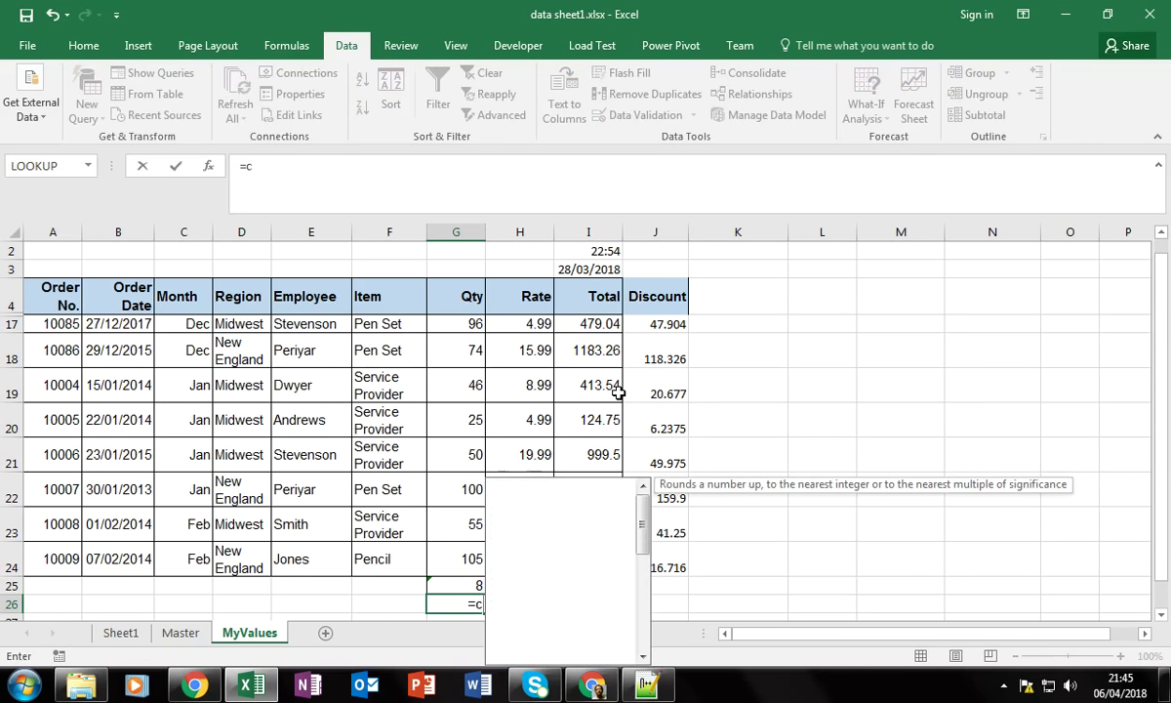
pyautogui.write('ount')
pyautogui.press('Down')
pyautogui.press('Tab')
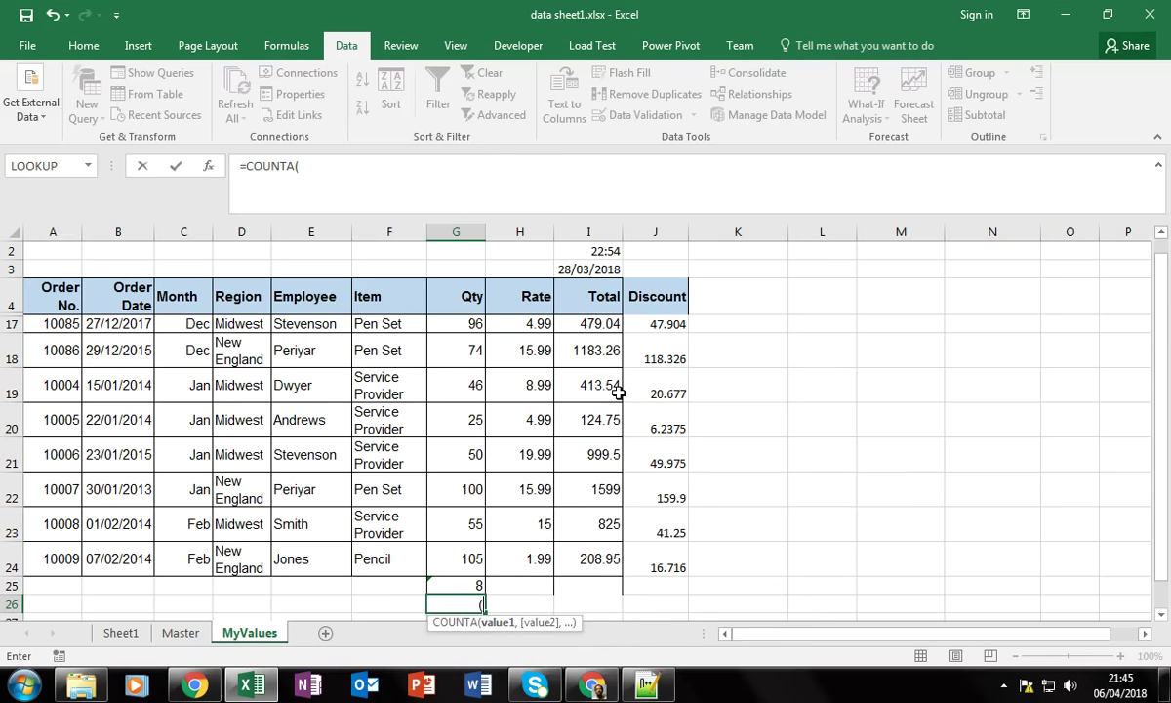
pyautogui.click(444, 322)
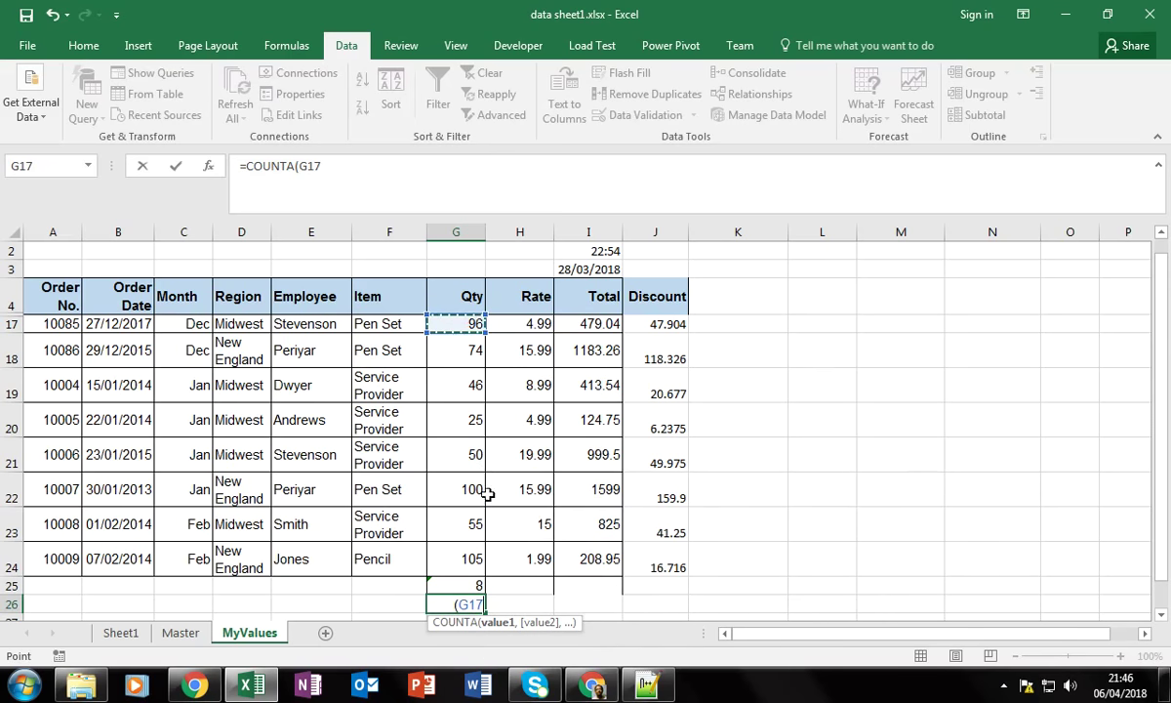
pyautogui.keyDown('shift'); pyautogui.click(466, 559); pyautogui.keyUp('shift')
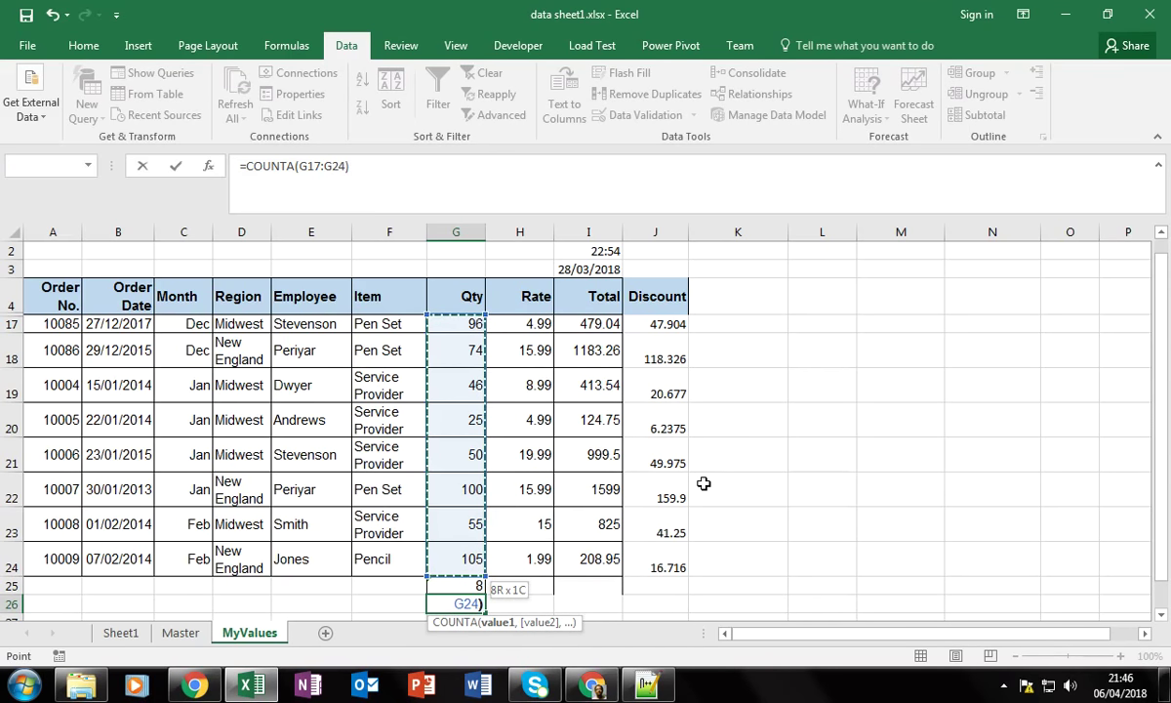
pyautogui.press('Return')
# Compare the COUNT and COUNTA formulas in G25 and G26.
pyautogui.press('Up')
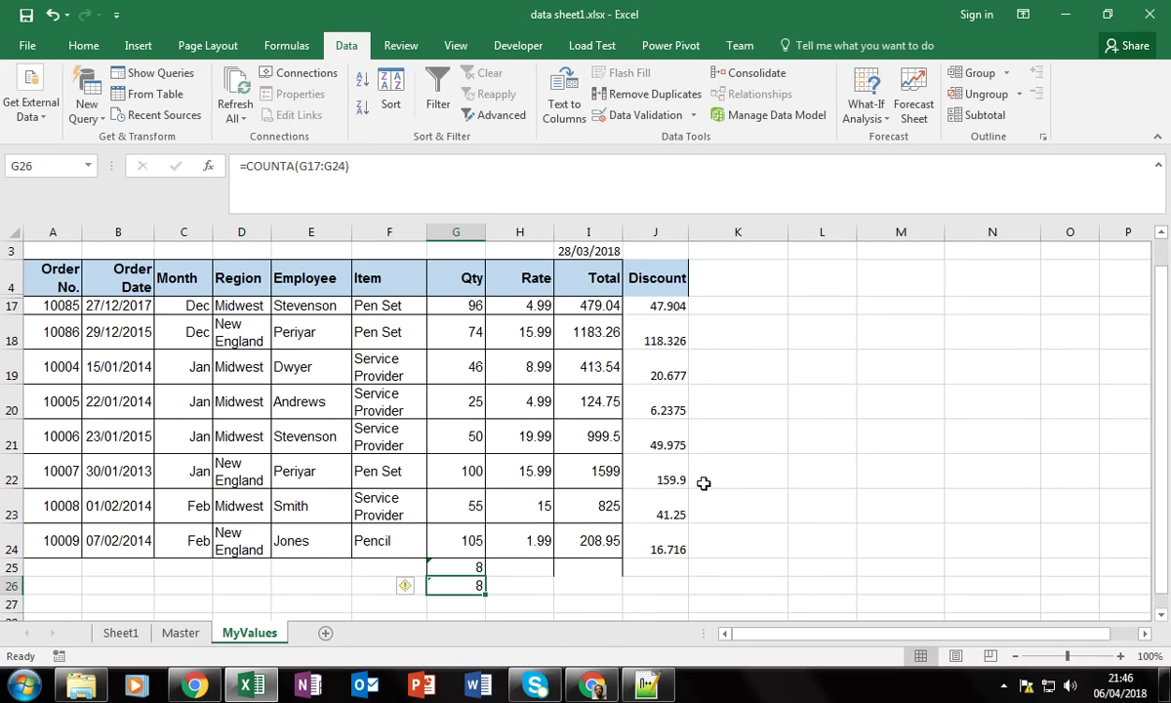
pyautogui.press('F2')
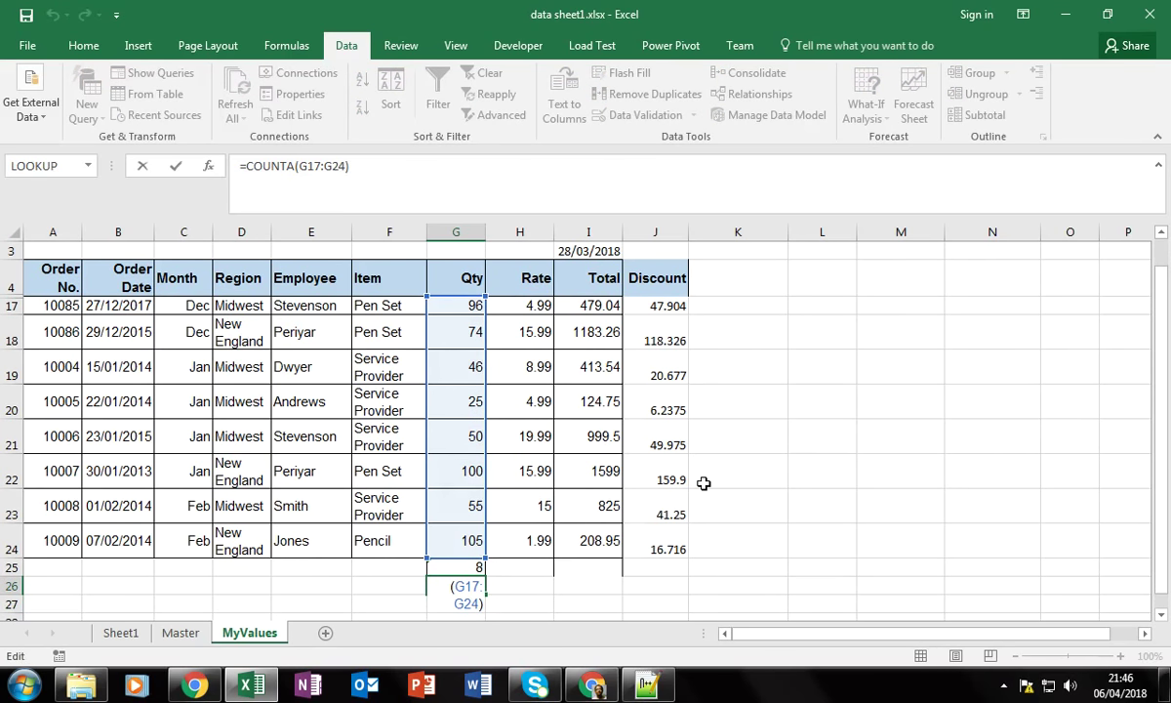
pyautogui.press('Escape')
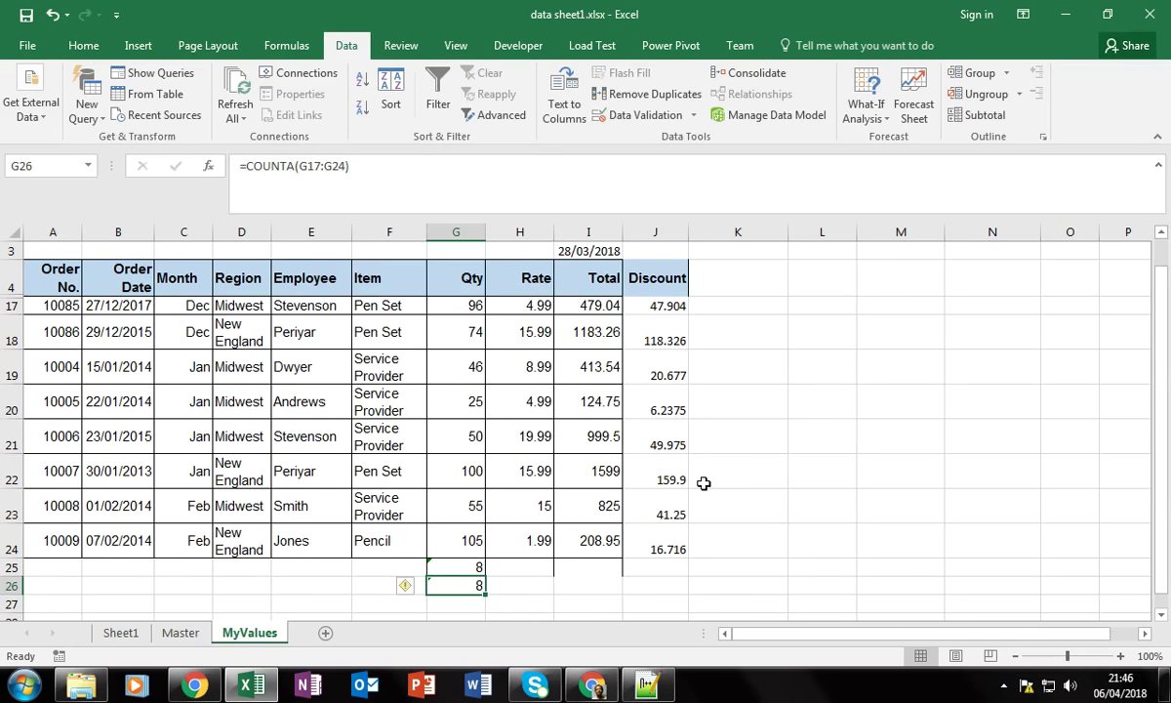
pyautogui.press('Up')
pyautogui.press('Down')
pyautogui.press('Up')
pyautogui.press('Down')
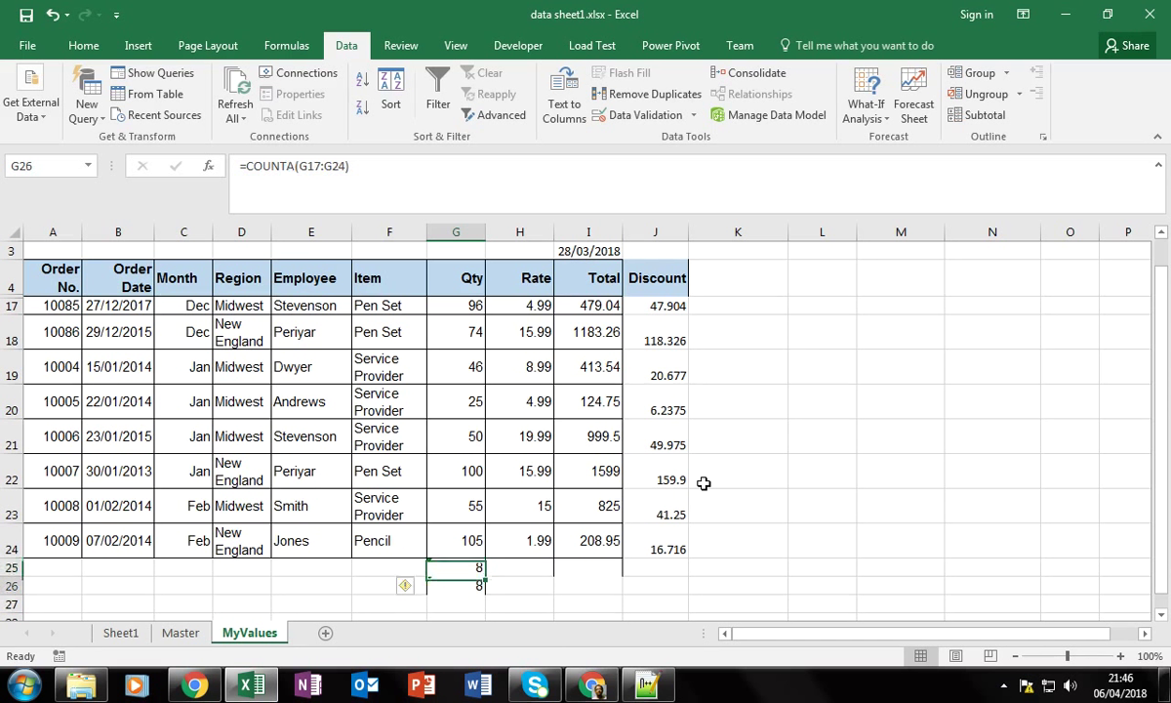
pyautogui.press('Up')
pyautogui.press('Left')
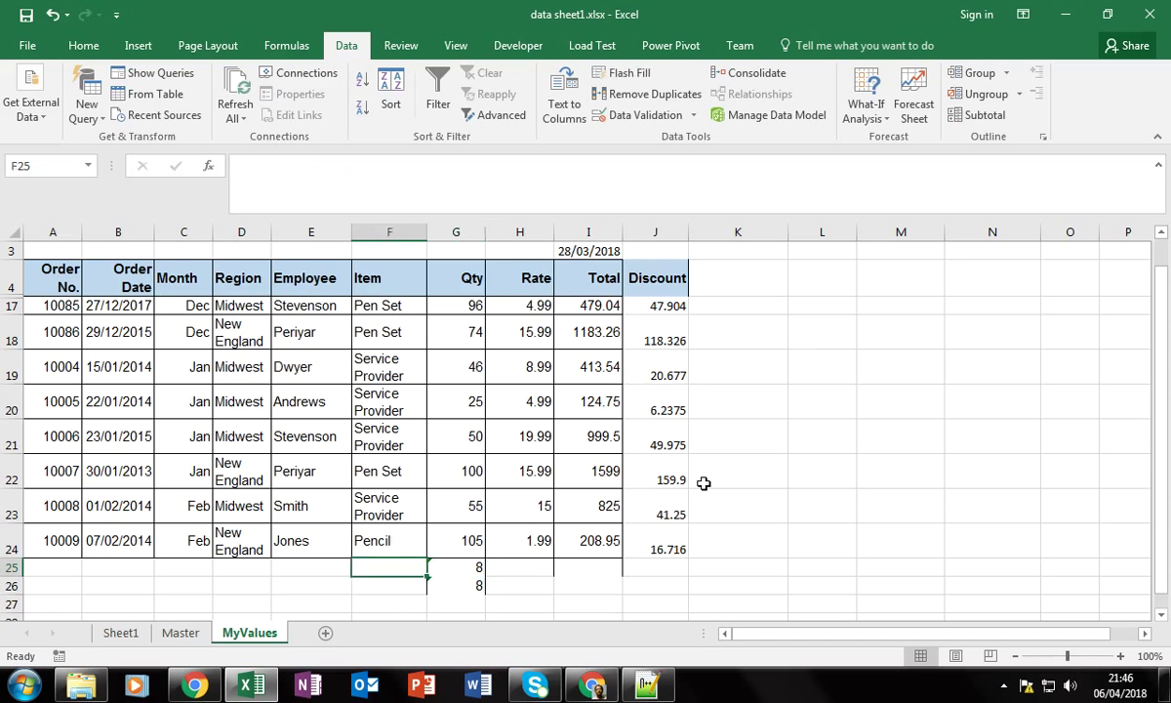
# Enter =COUNT(F17:F24) in F25 for the Item column.
pyautogui.write('=cou')
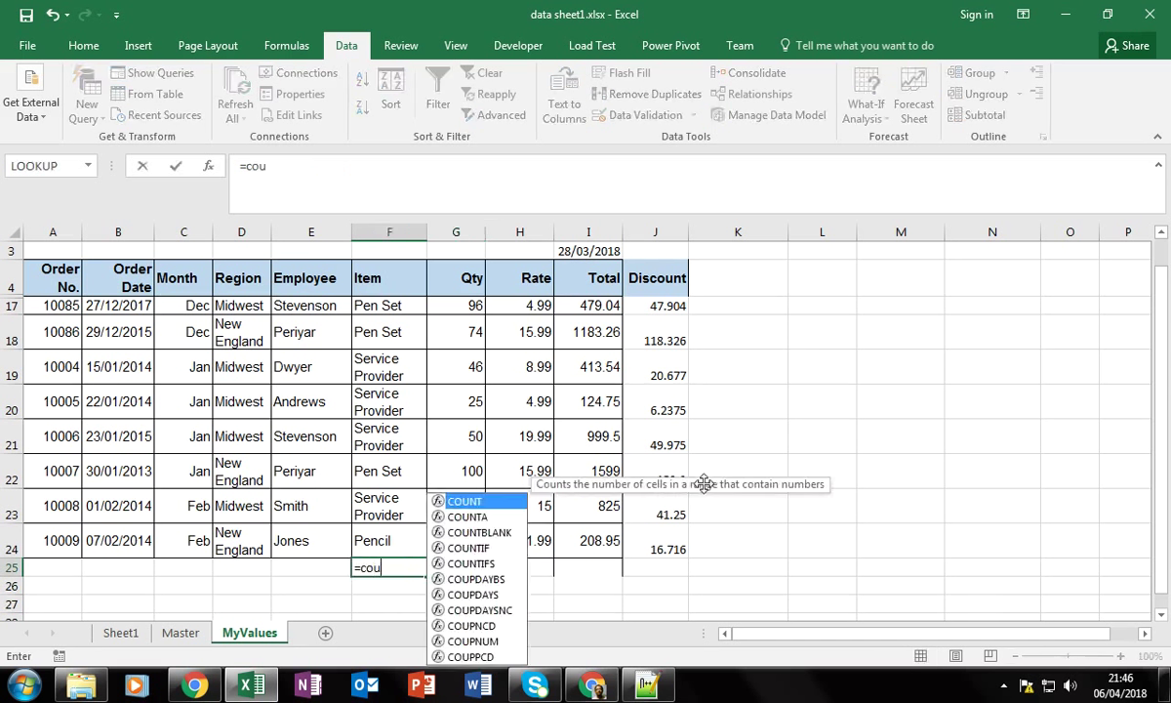
pyautogui.write('nt')
pyautogui.press('Tab')
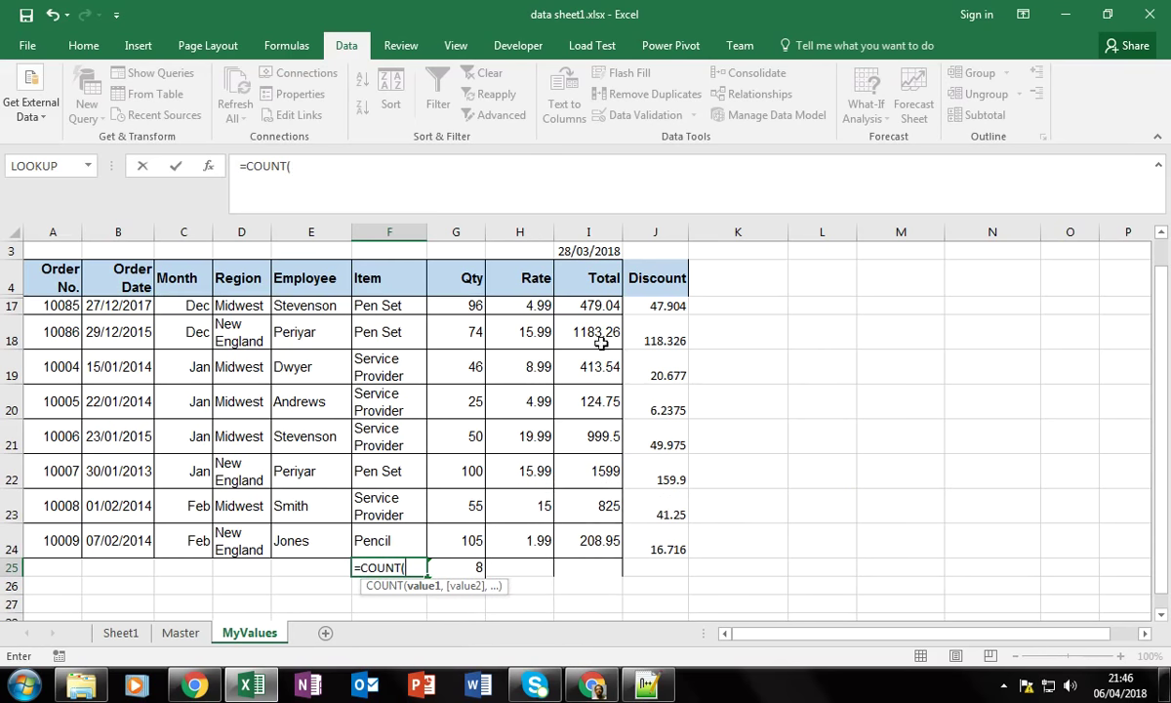
pyautogui.click(405, 306)
pyautogui.hotkey('ctrl', 'shift', 'Down')
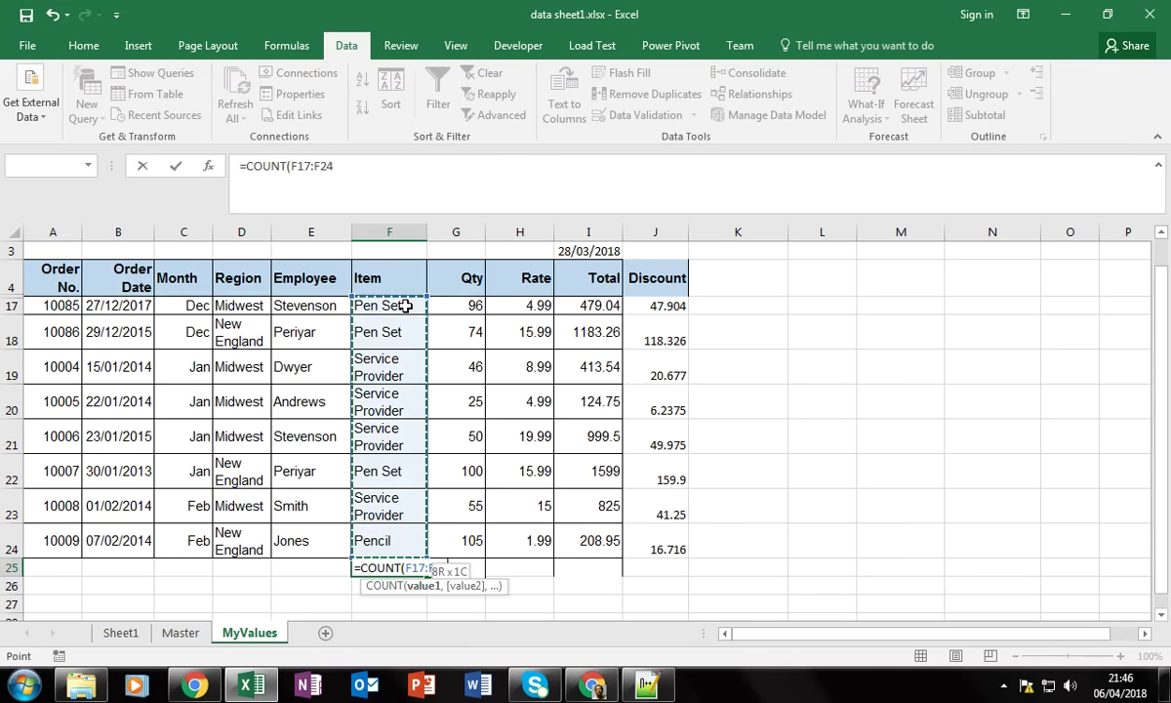
pyautogui.press('Return')
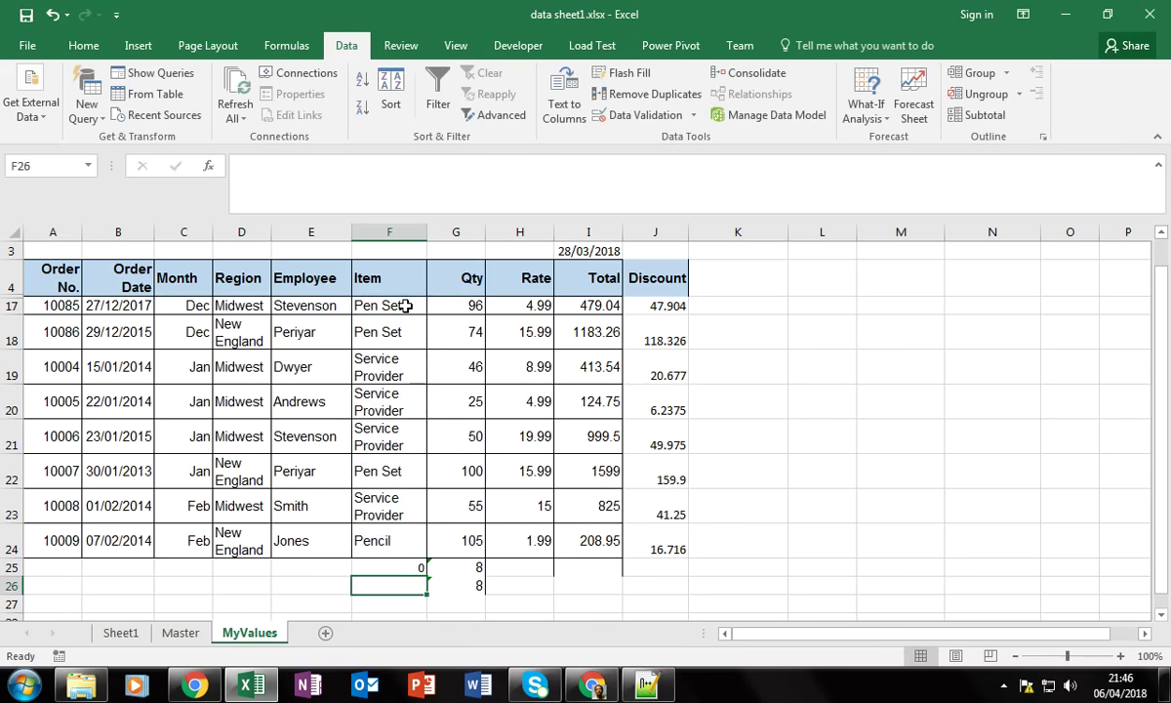
# Enter =COUNT(F17:F24) in F26 as well.
pyautogui.write('=')
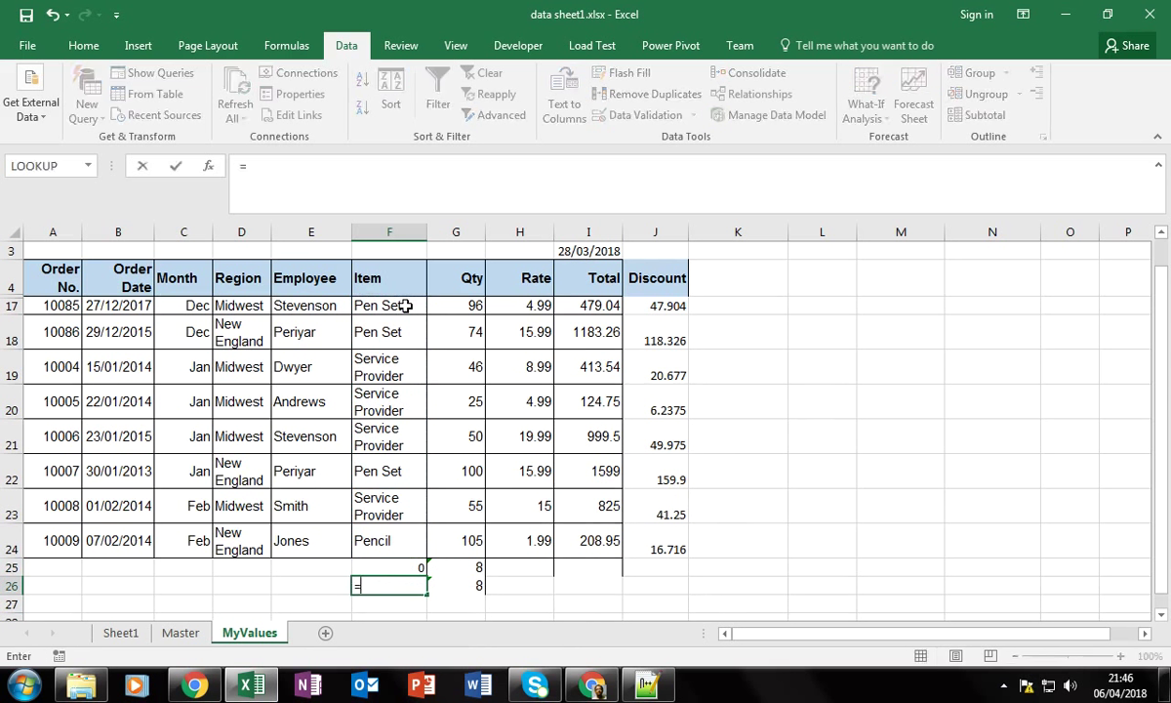
pyautogui.write('coun')
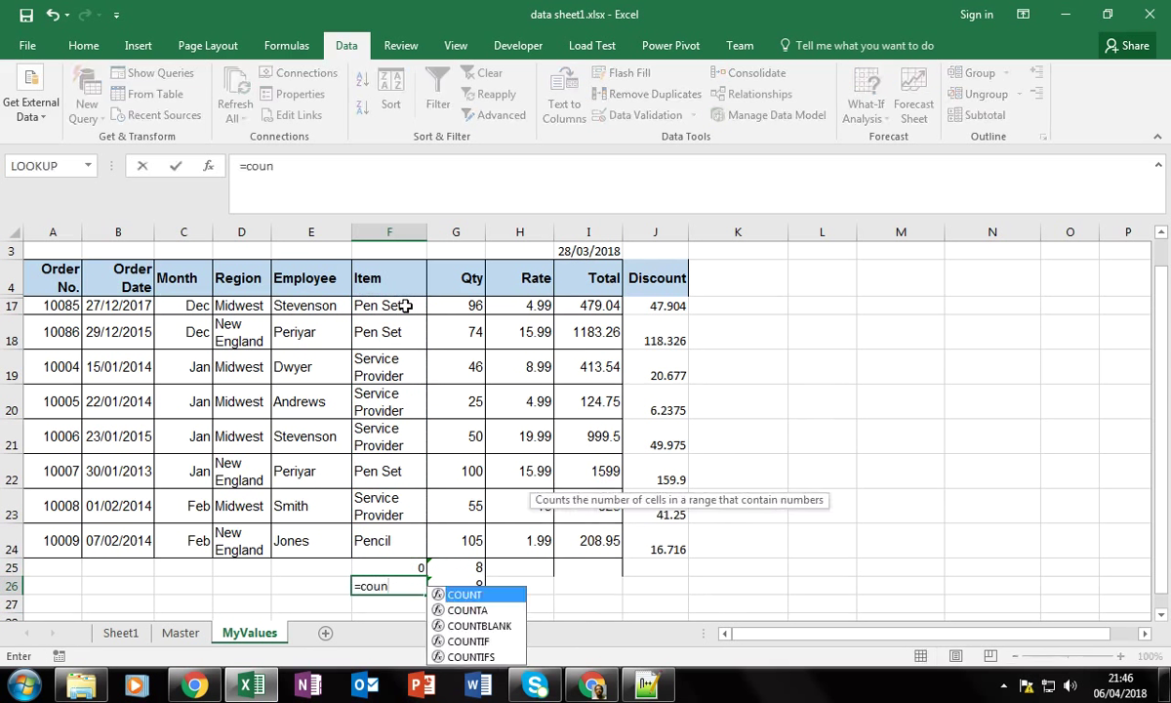
pyautogui.press('Tab')
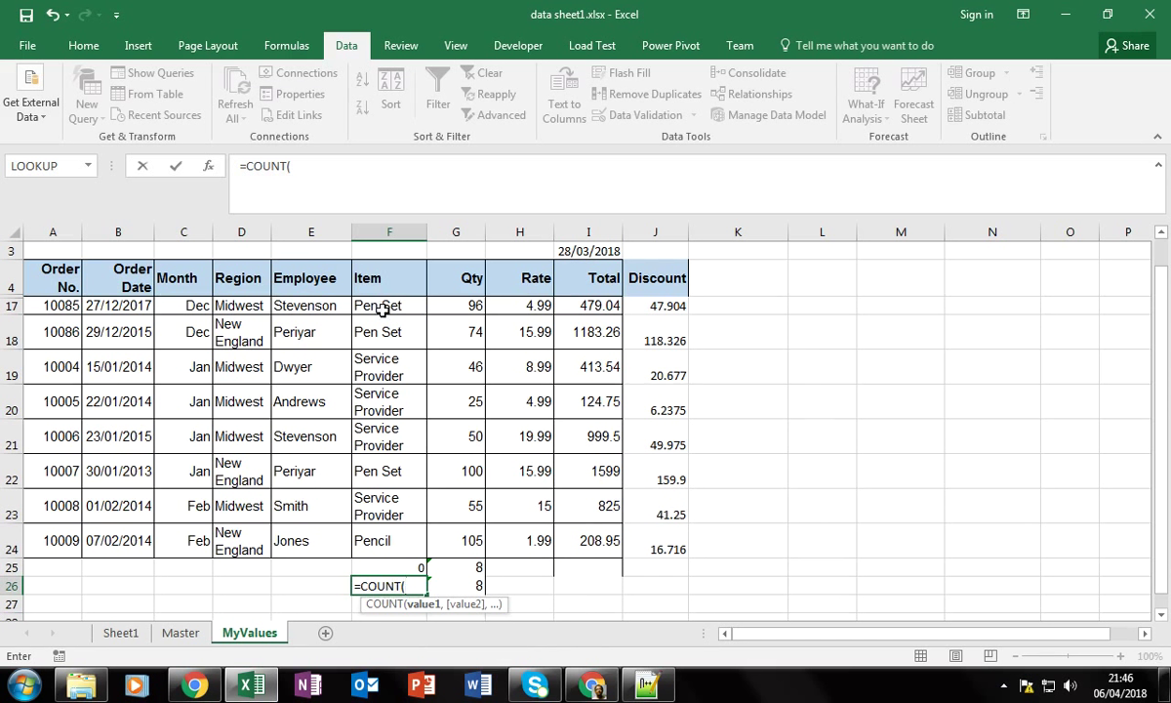
pyautogui.click(386, 306)
pyautogui.hotkey('ctrl', 'shift', 'Down')
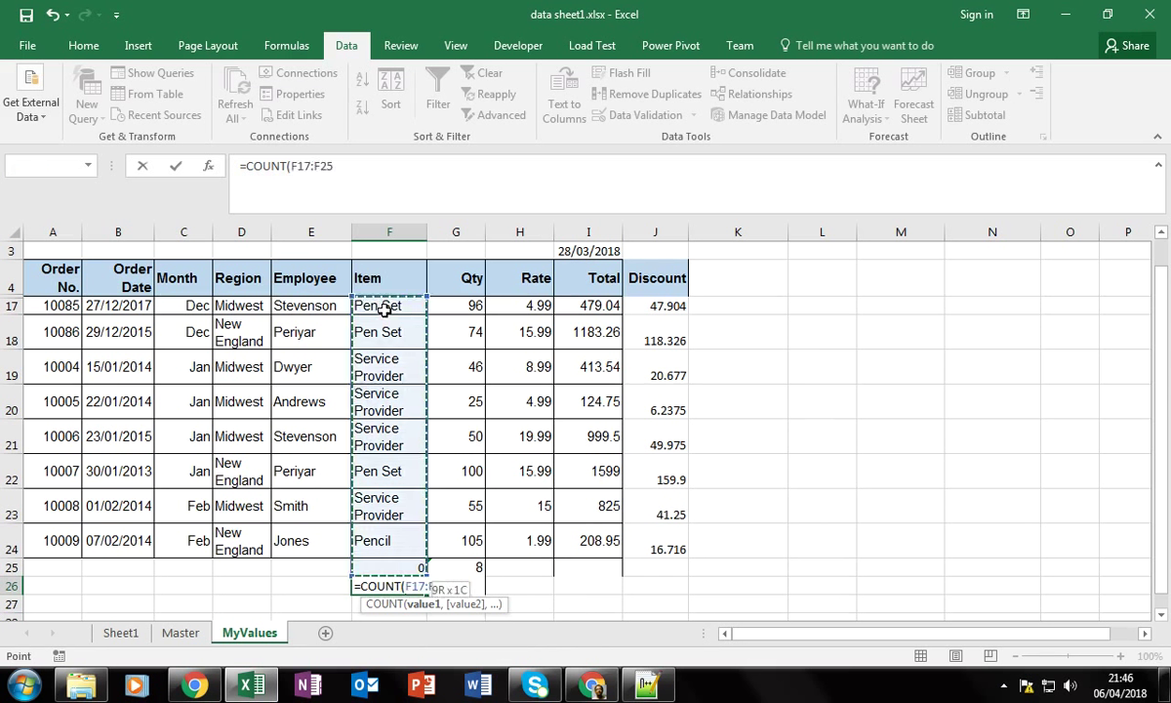
pyautogui.hotkey('shift', 'Up')
pyautogui.write(')')
pyautogui.press('Return')
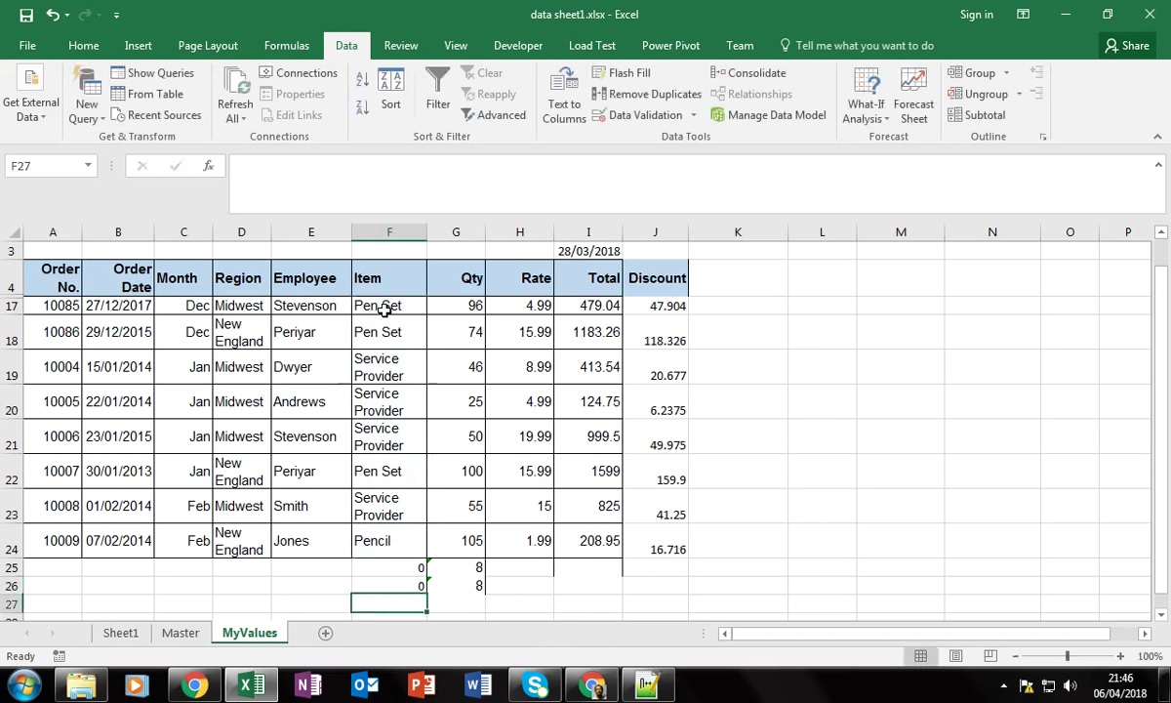
# Change F26 to =COUNTA(F17:F24) and compare it with the COUNT in F25.
pyautogui.click(386, 584)
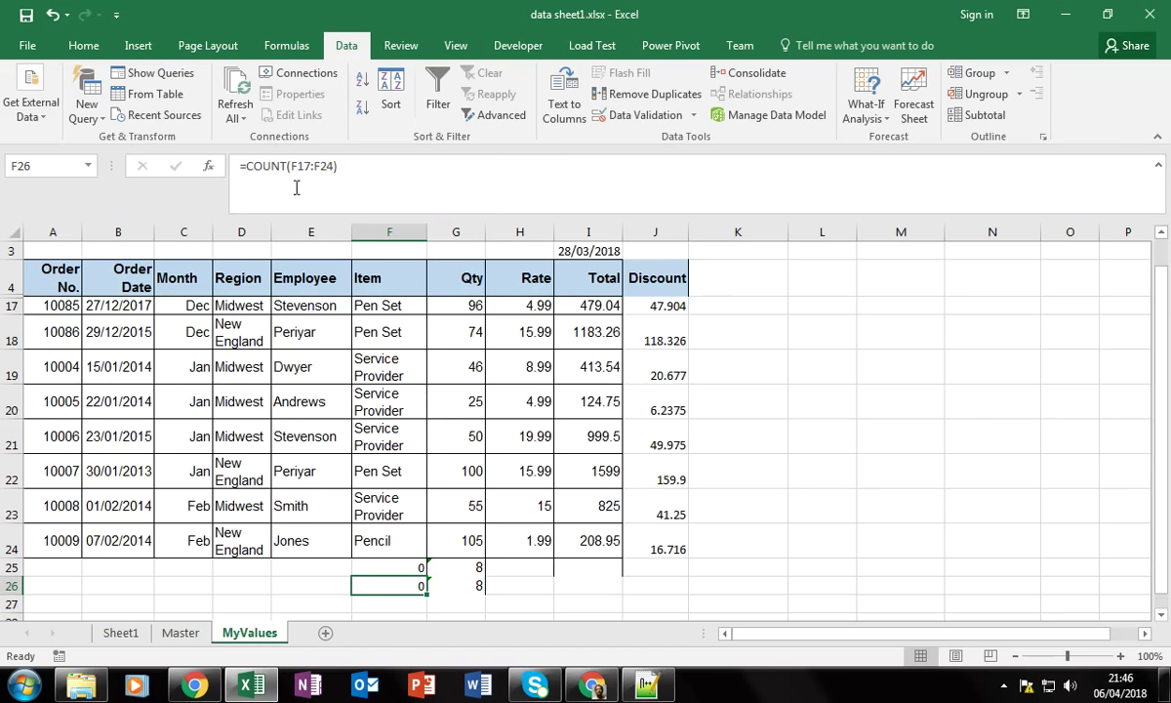
pyautogui.click(387, 567)
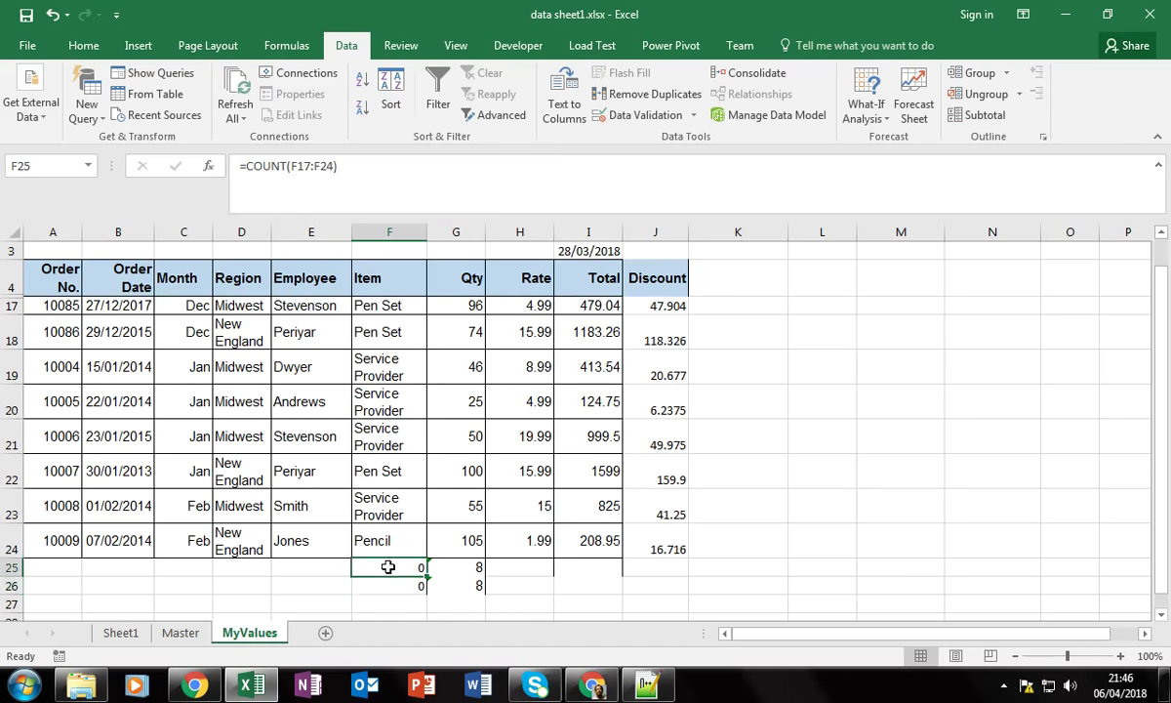
pyautogui.click(391, 583)
pyautogui.press('F2')
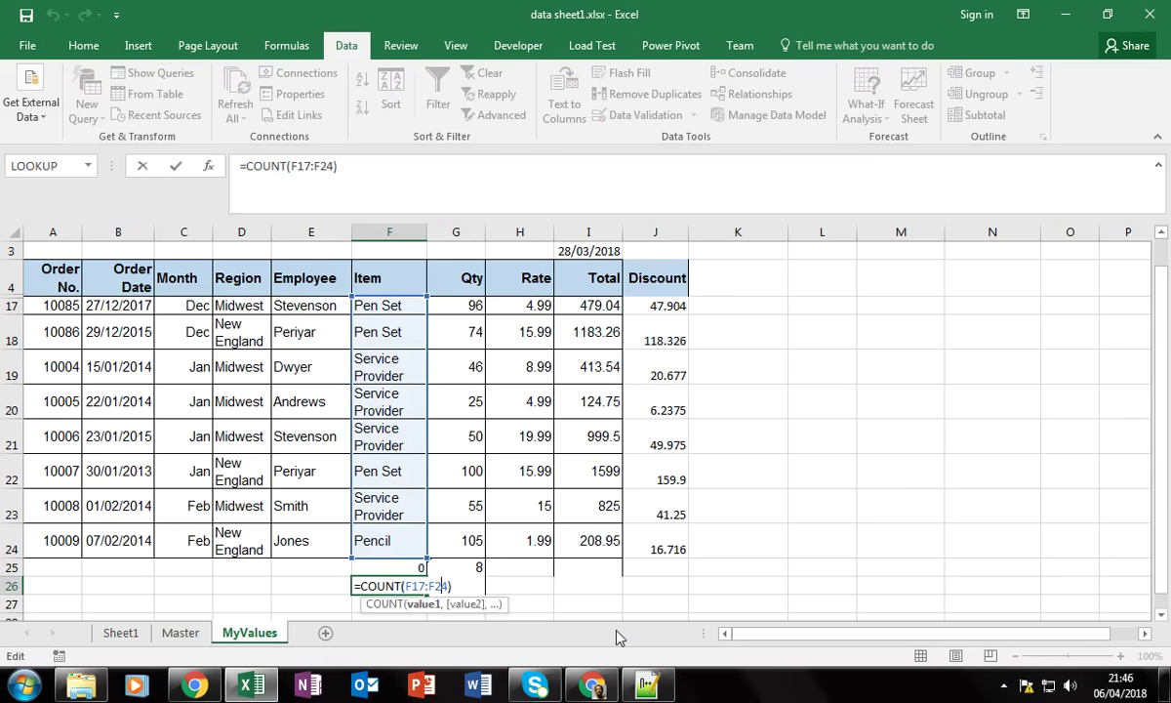
pyautogui.press('Left')
pyautogui.press('Left')
pyautogui.press('Left')
pyautogui.press('Left')
pyautogui.press('Left')
pyautogui.press('Left')
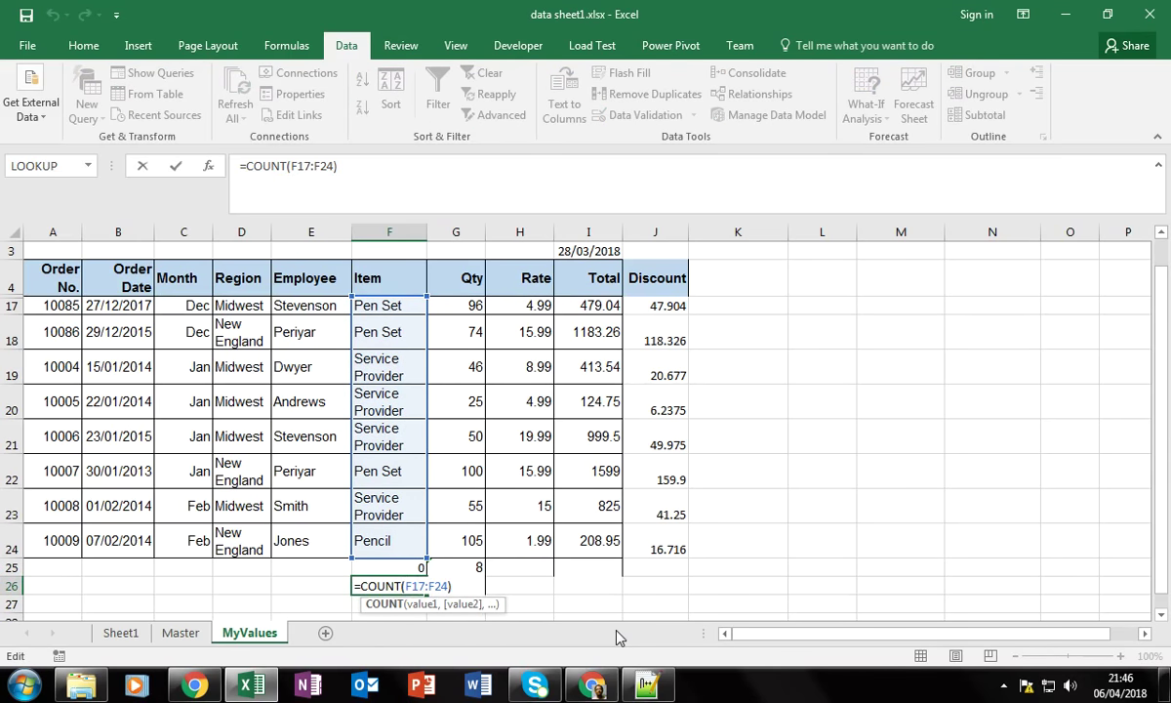
pyautogui.write('A')
pyautogui.press('Return')
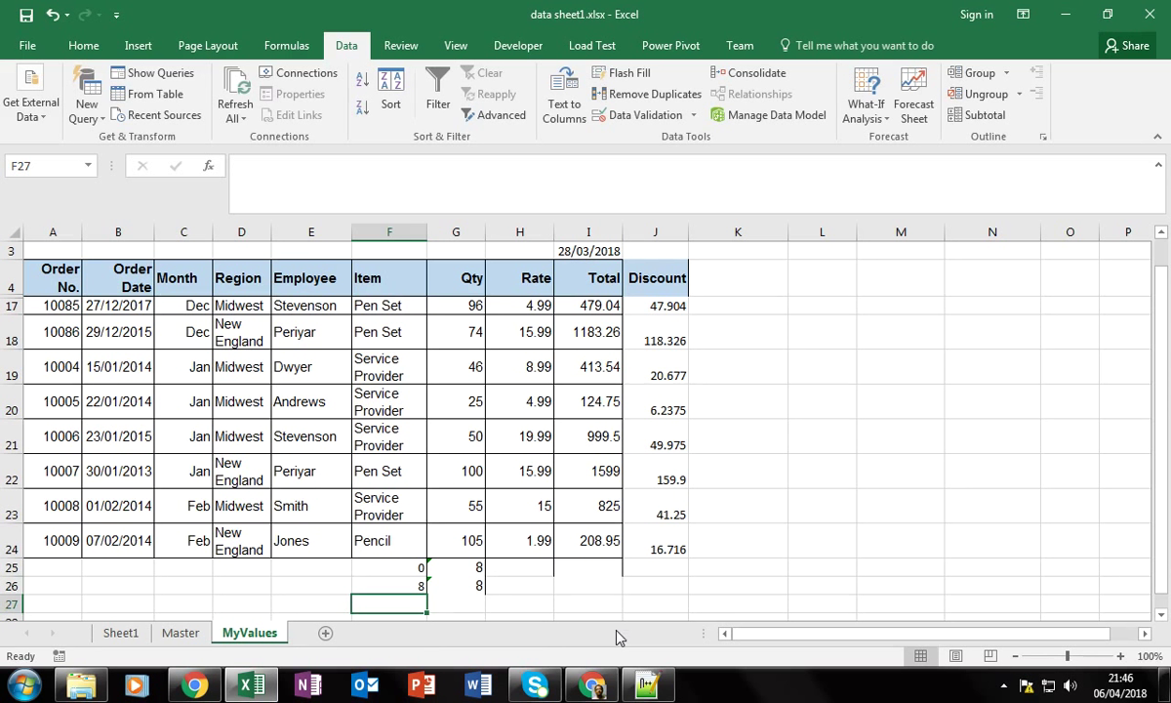
pyautogui.press('Up')
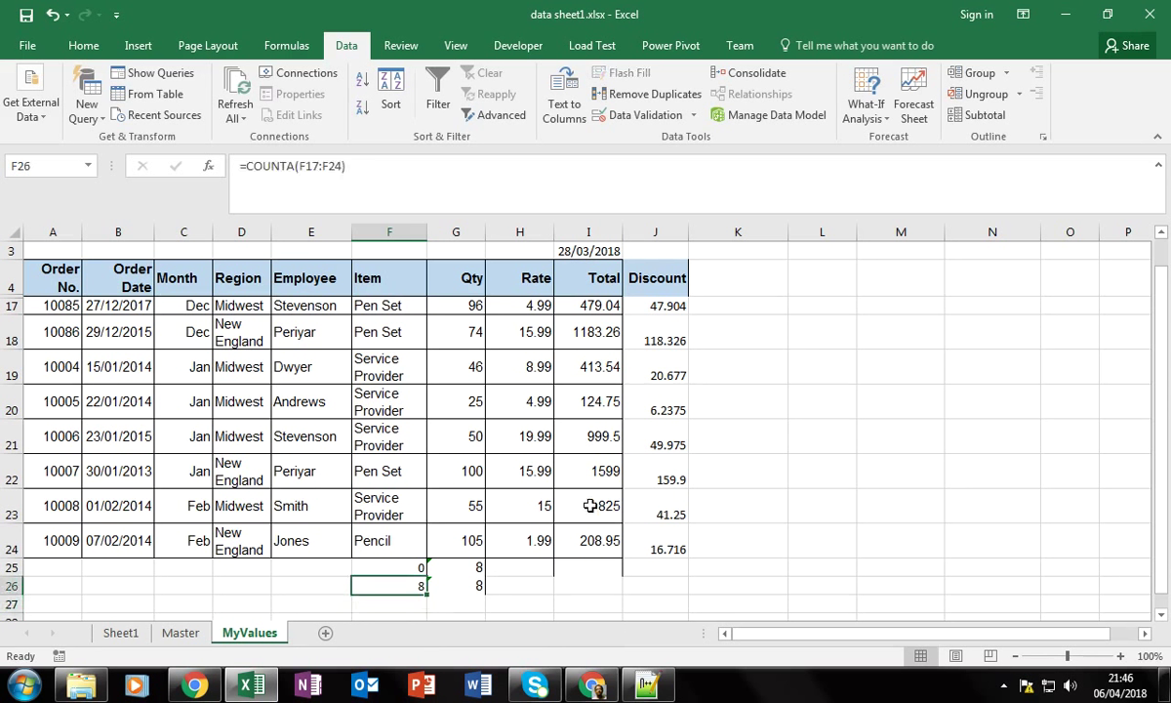
pyautogui.click(288, 166)
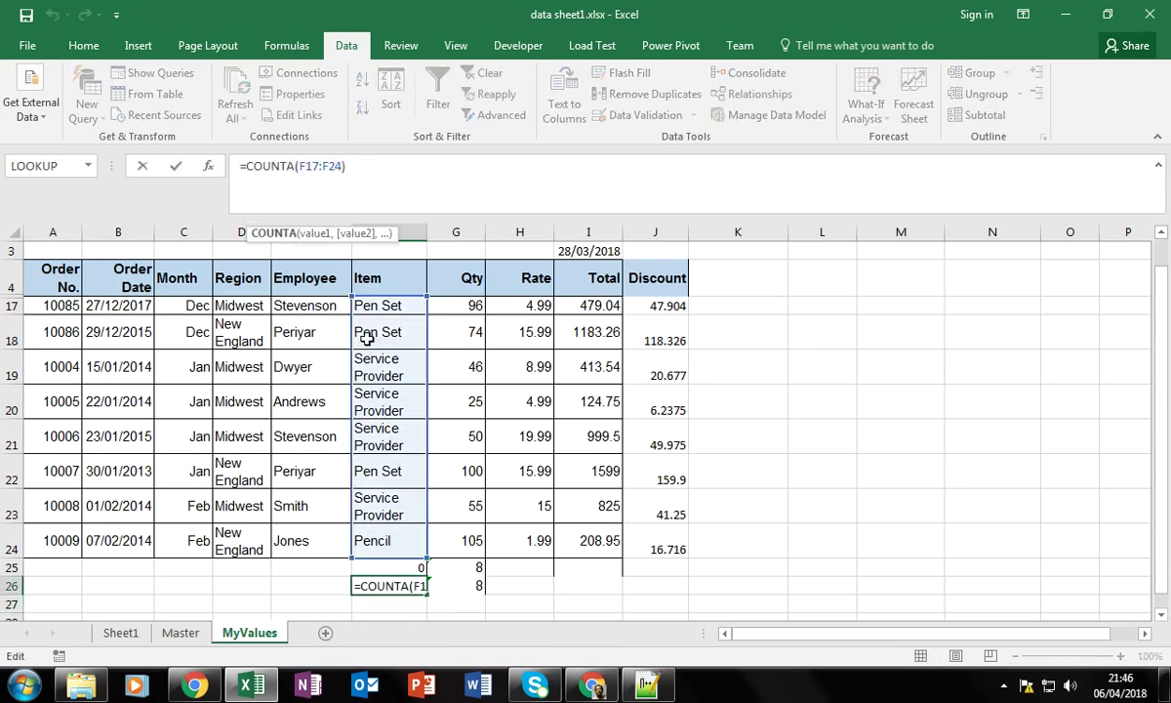
pyautogui.click(390, 566)
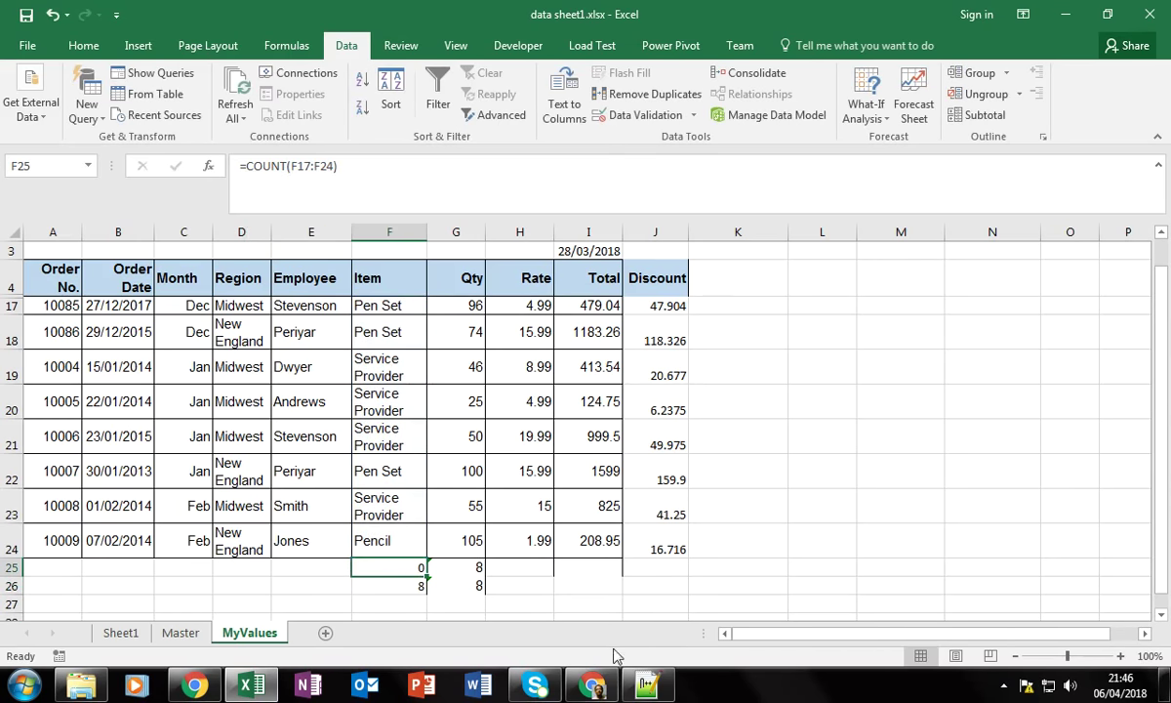
# Enter =AVERAGE(H17:H24) in H25 below the Rate column.
pyautogui.click(539, 564)
pyautogui.write('=')
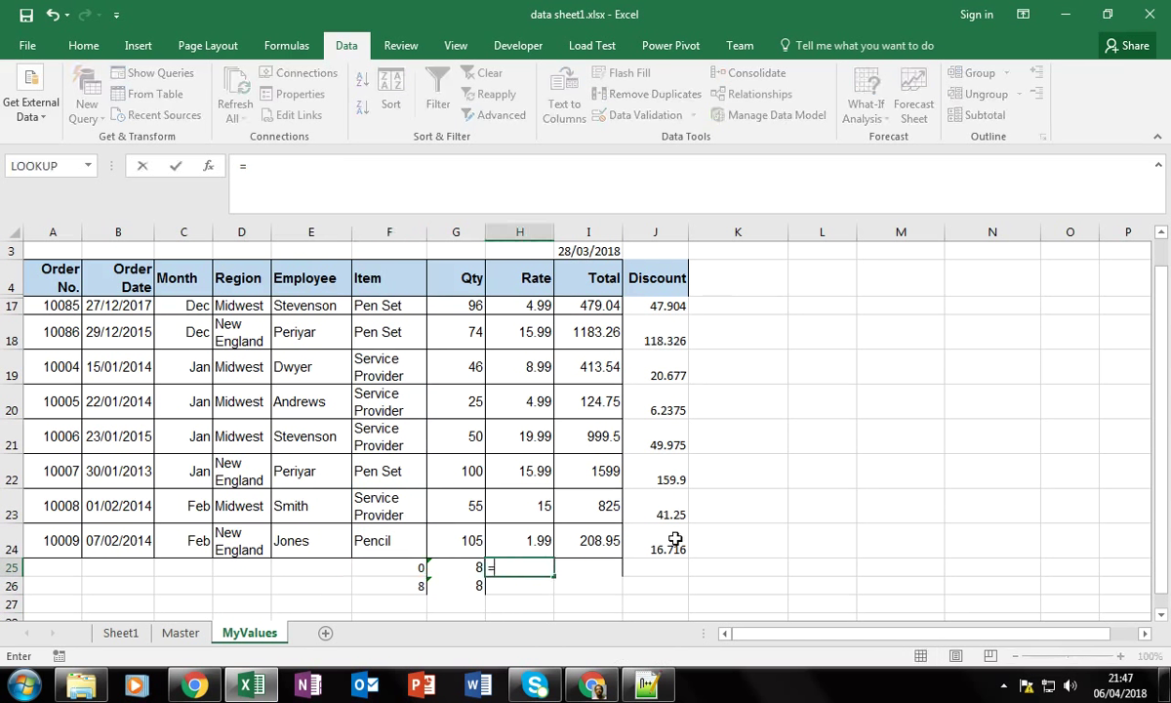
pyautogui.write('ave')
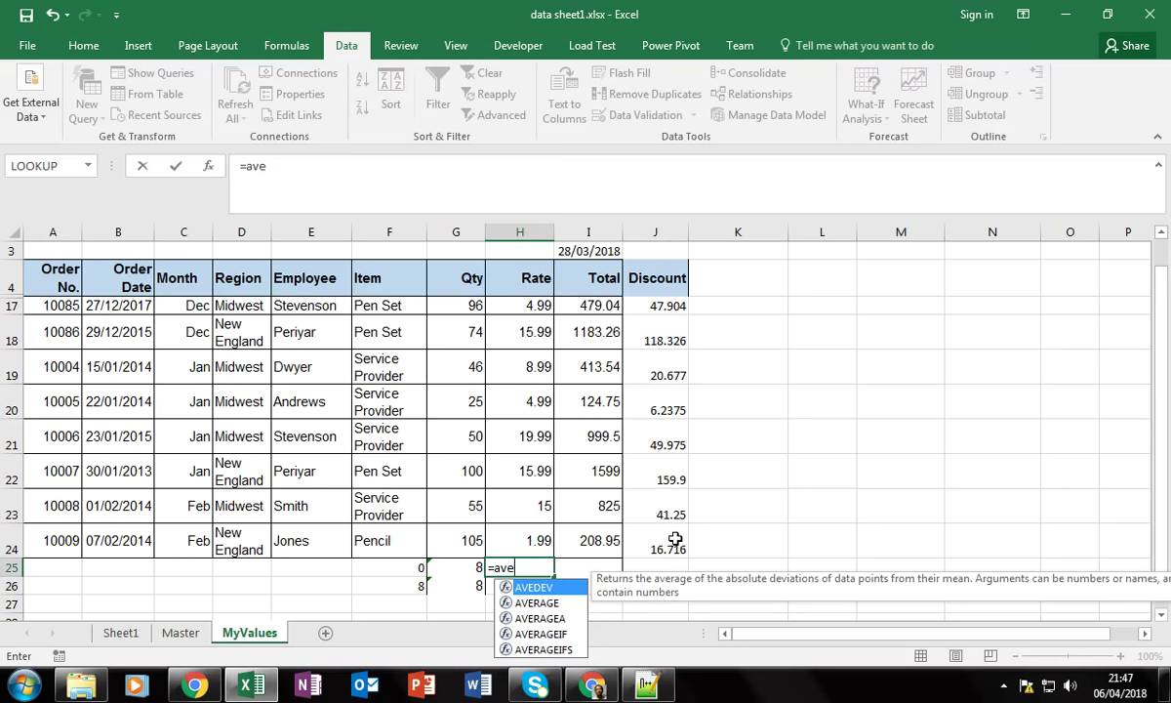
pyautogui.press('Down')
pyautogui.press('Tab')
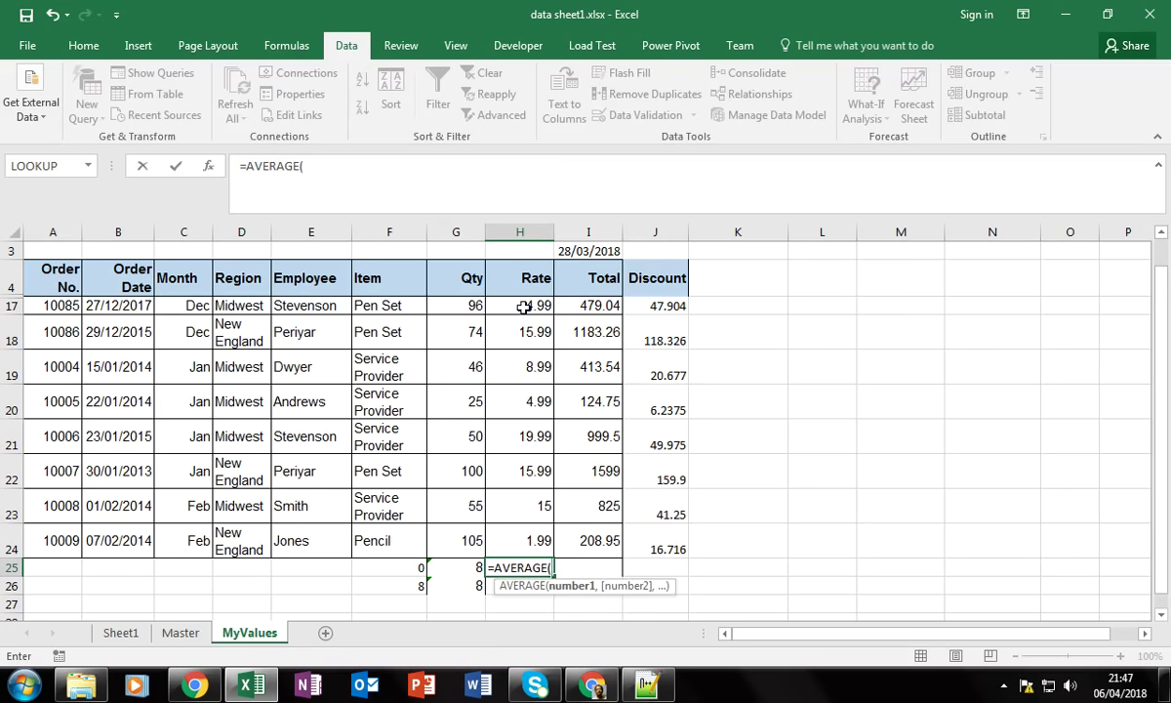
pyautogui.click(506, 305)
pyautogui.hotkey('ctrl', 'shift', 'Down')
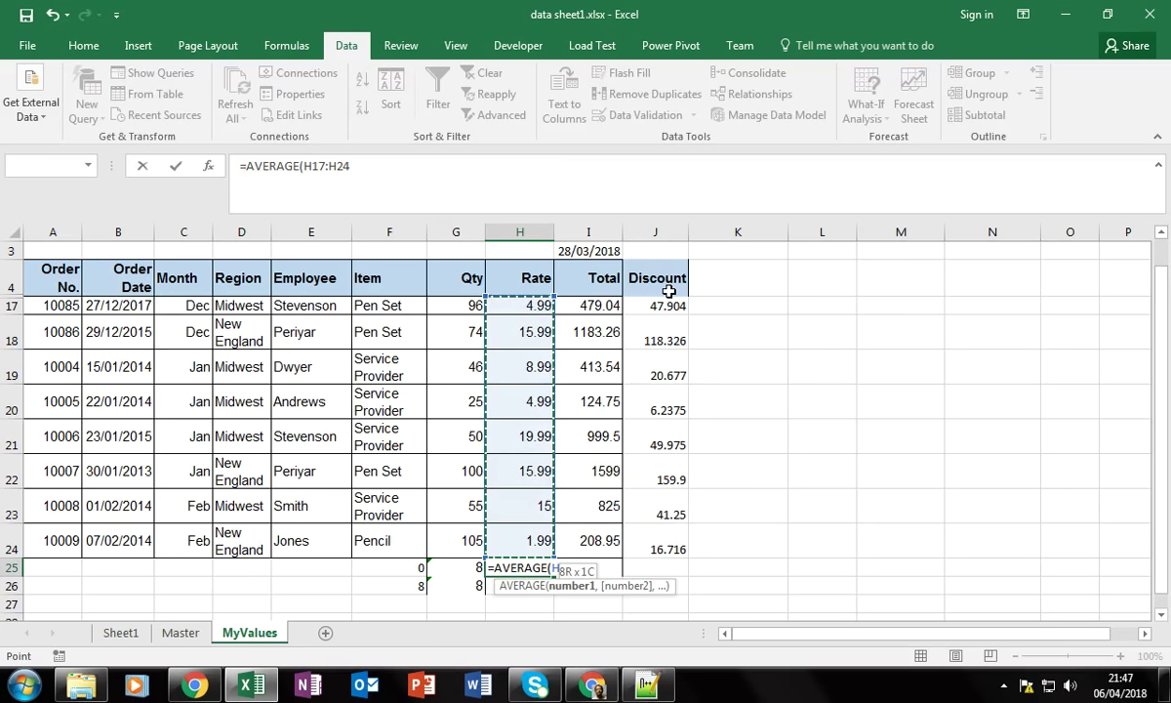
pyautogui.press('Return')
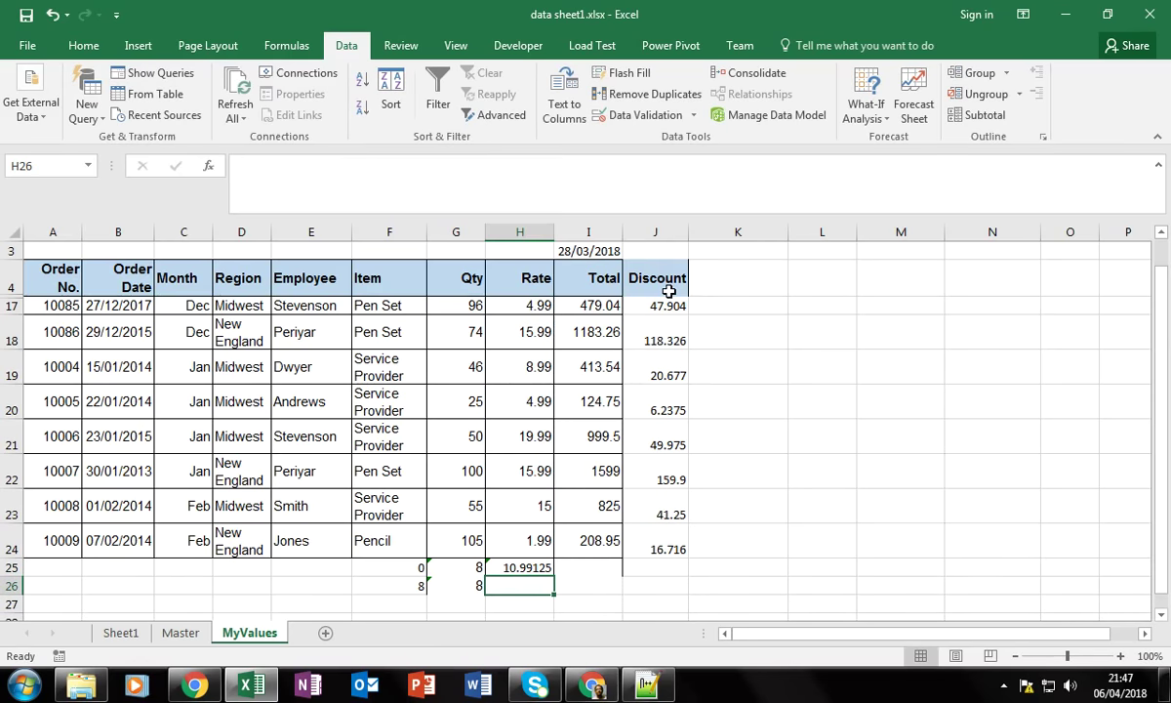
# Enter =MAX(H17:H24) in H26.
pyautogui.write('=')
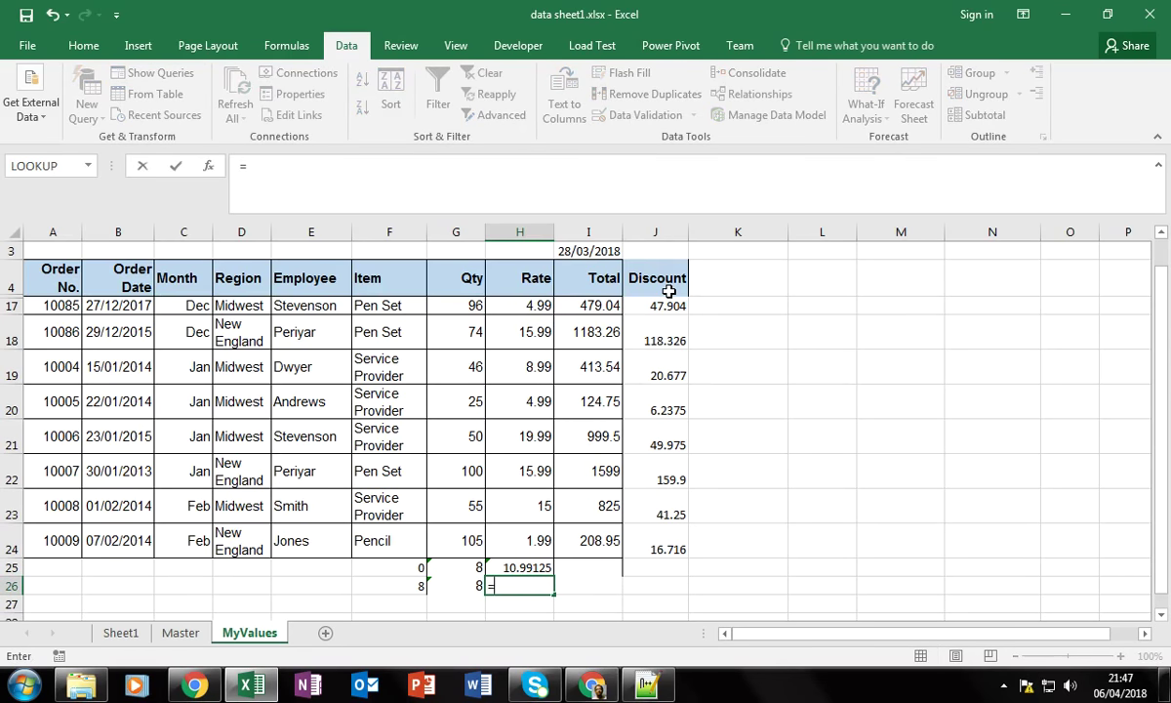
pyautogui.write('max')
pyautogui.press('Tab')
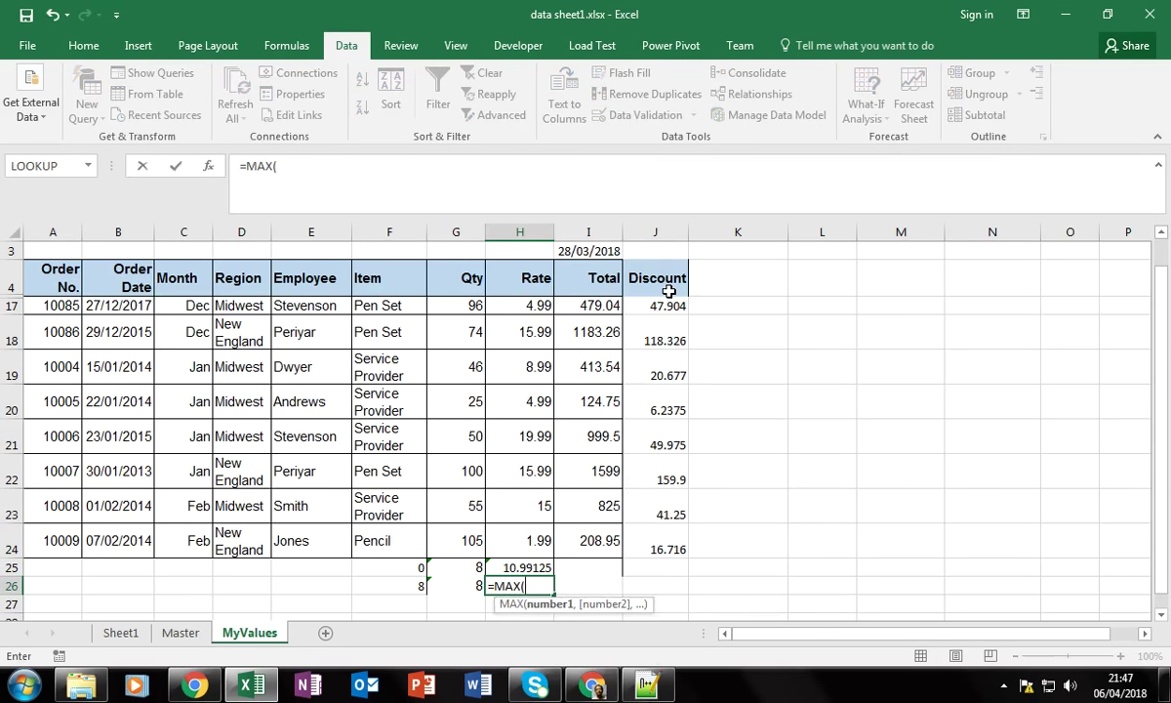
pyautogui.click(531, 308)
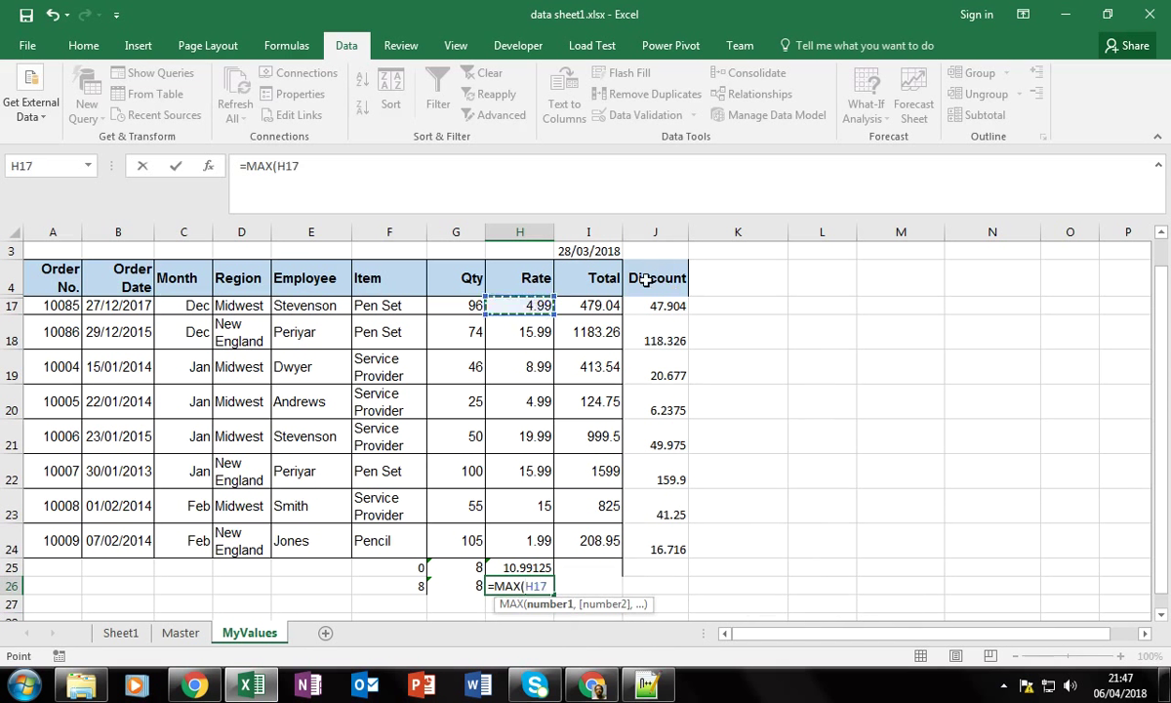
pyautogui.moveTo(531, 309); pyautogui.dragTo(537, 547)
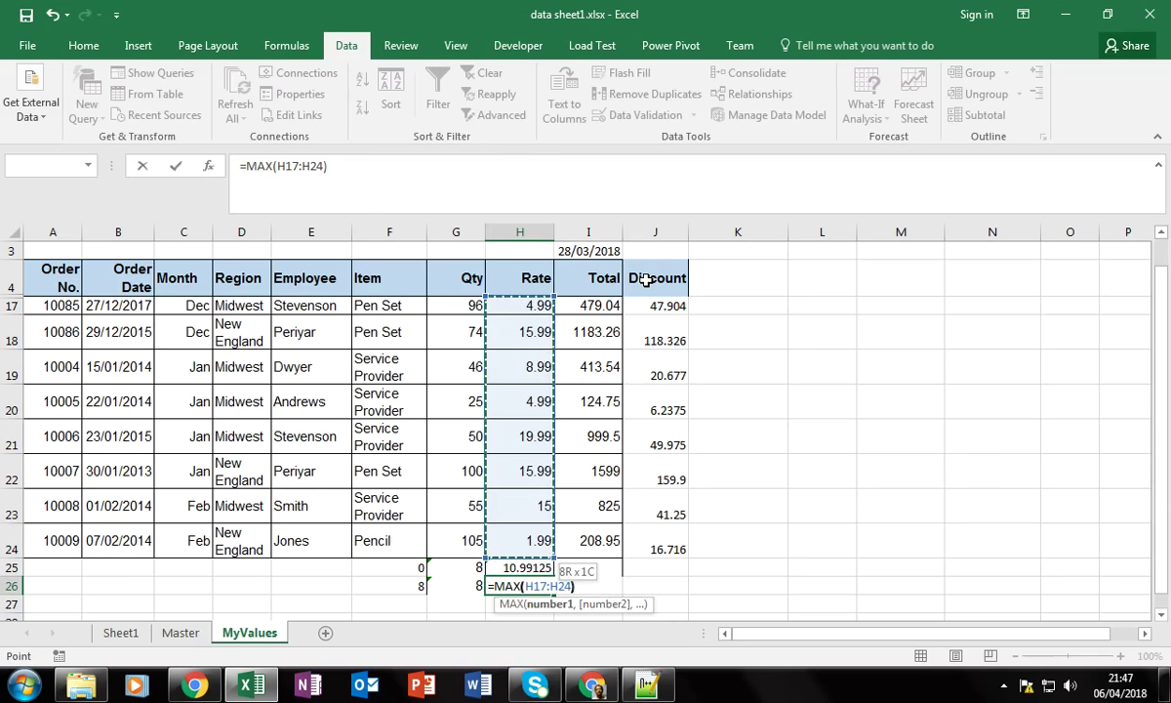
pyautogui.write(')')
pyautogui.press('Return')
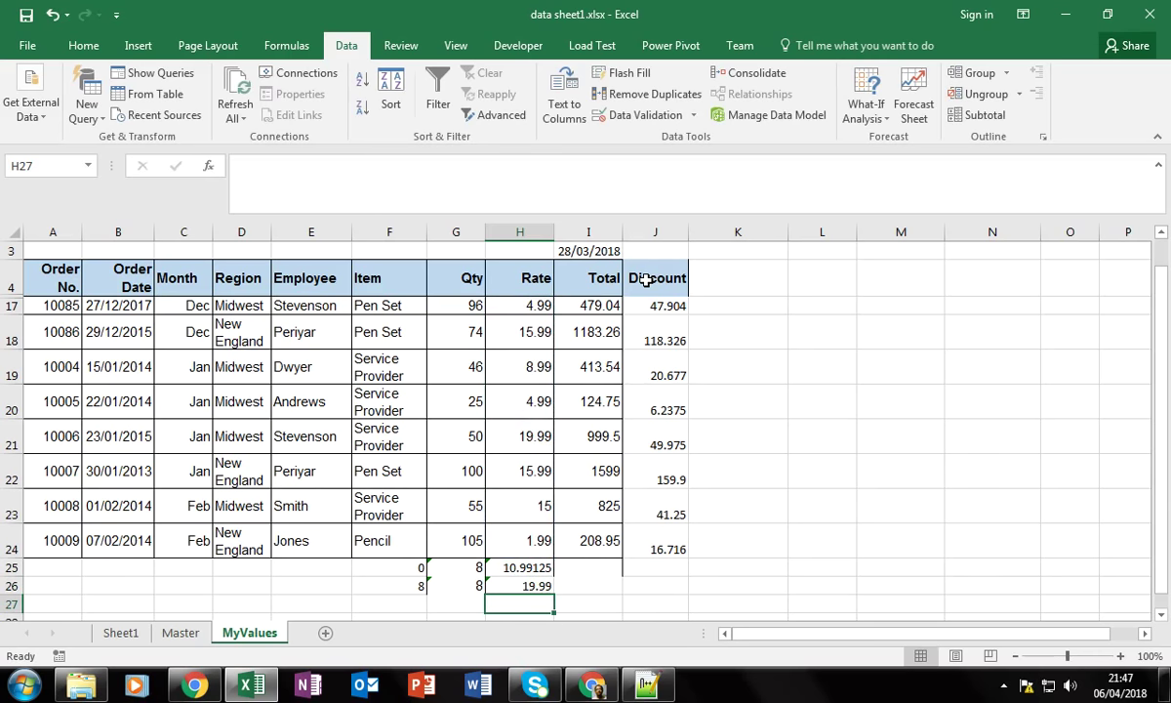
# Enter =MIN(H17:H24) in H27.
pyautogui.write('=min')
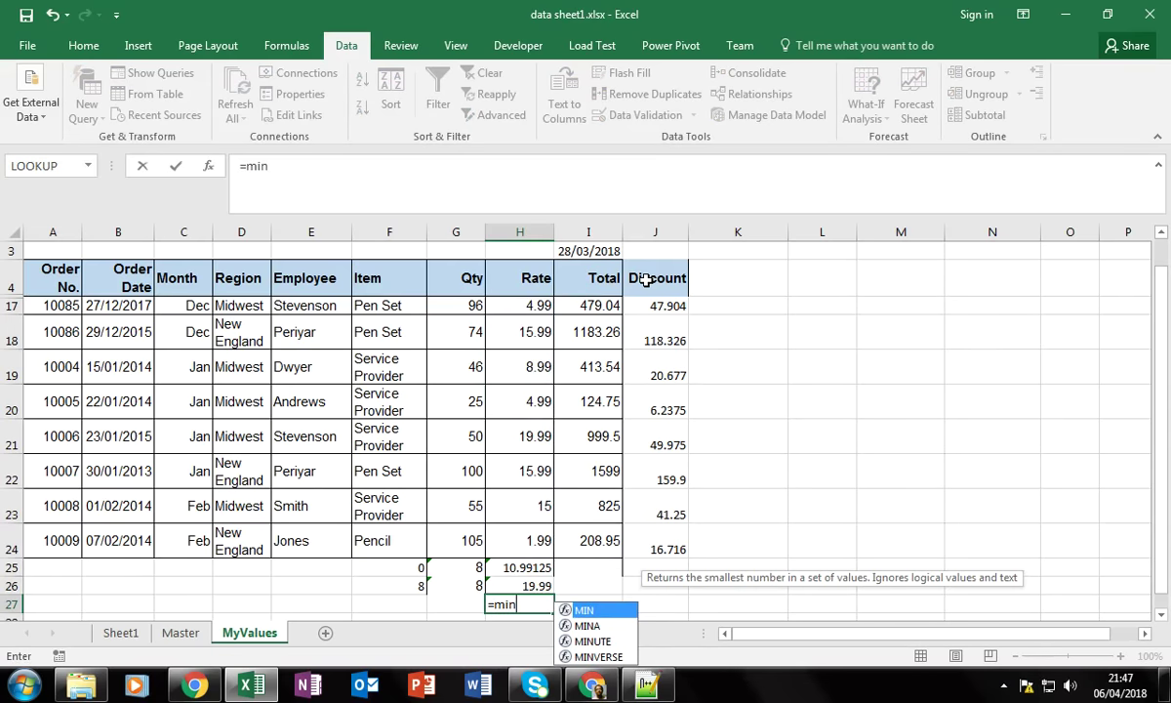
pyautogui.press('Tab')
pyautogui.click(514, 305)
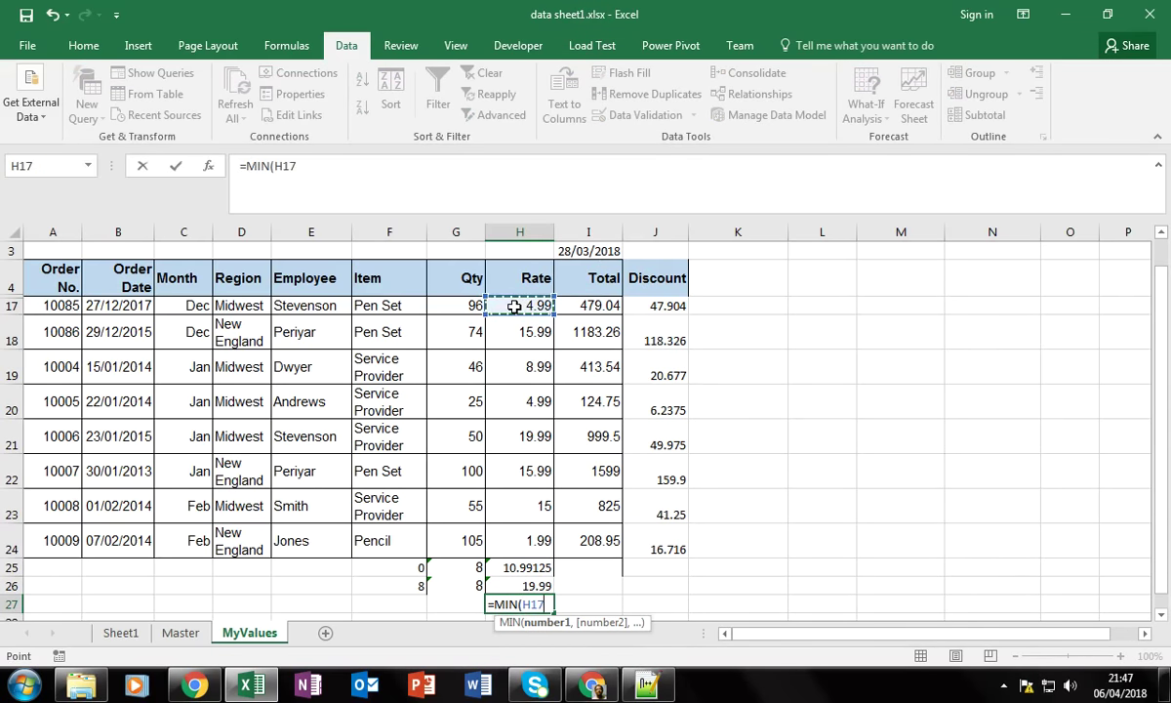
pyautogui.hotkey('shift', 'Down')
pyautogui.hotkey('shift', 'Down')
pyautogui.hotkey('shift', 'Down')
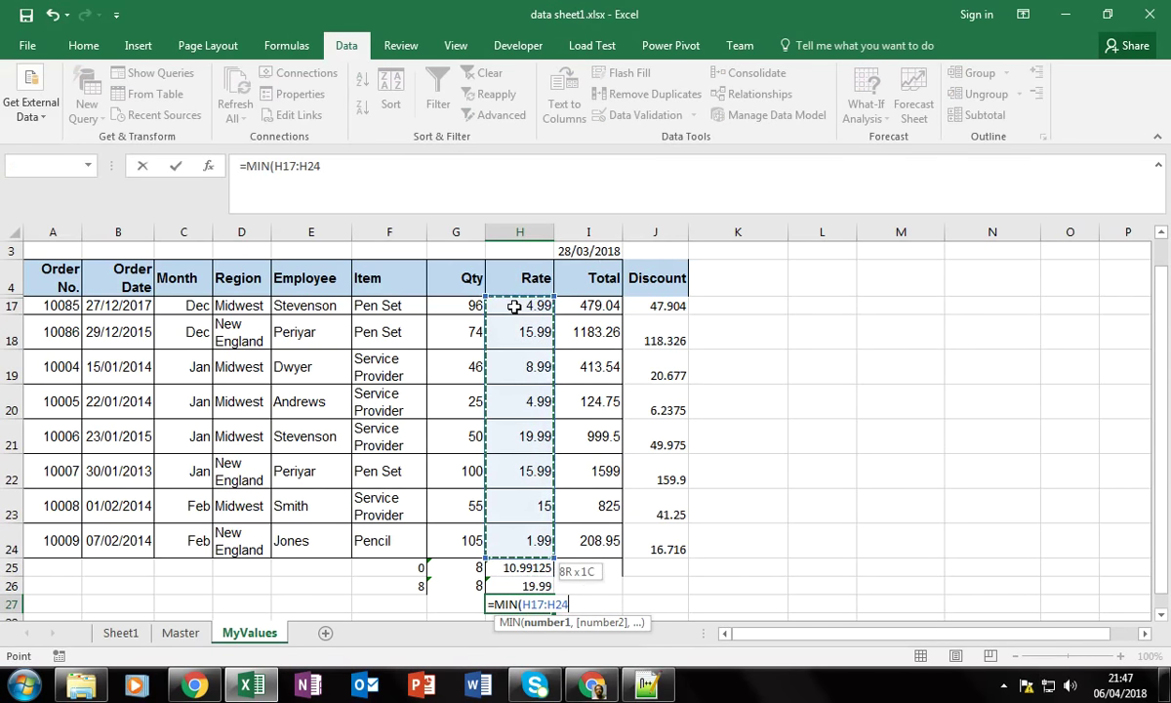
pyautogui.press('Return')
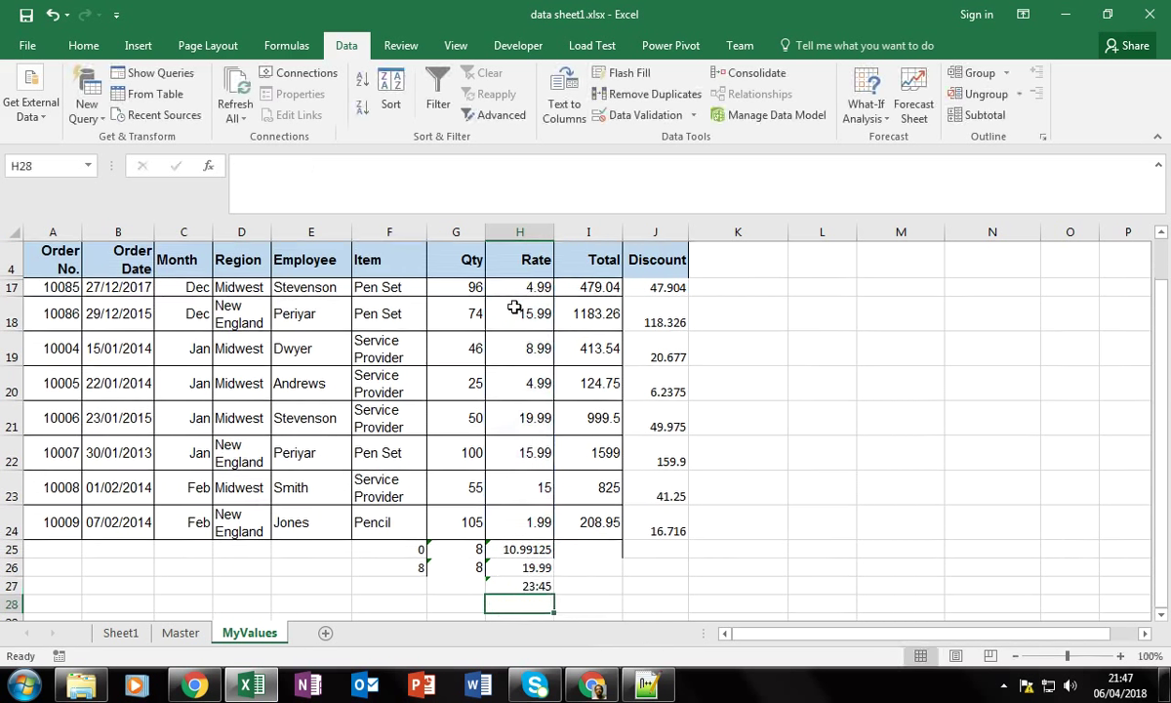
pyautogui.press('Up')
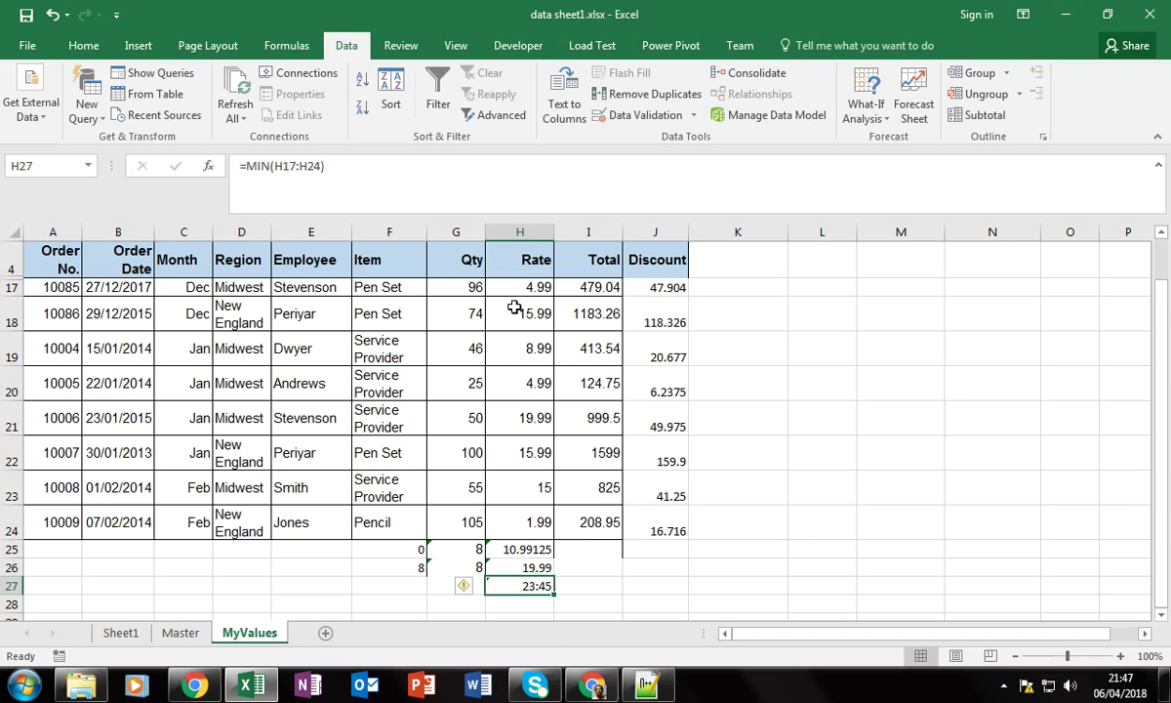
pyautogui.press('Down')
# Enter =ABS(H25) in H28.
pyautogui.write('=')
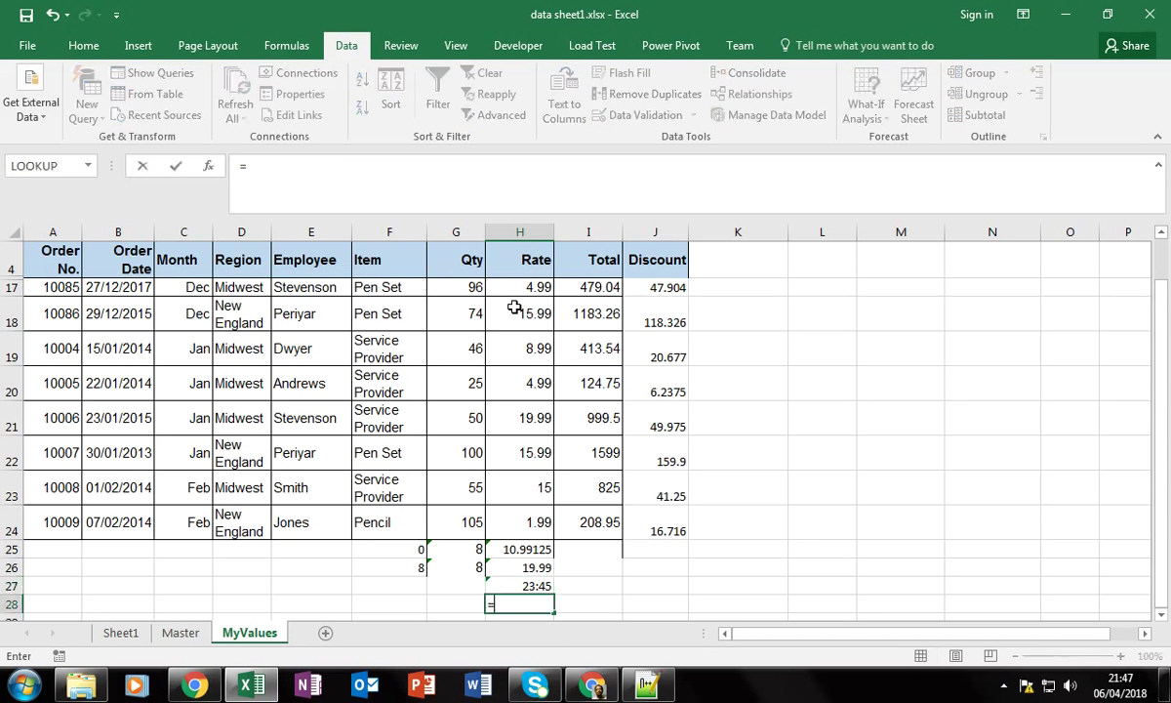
pyautogui.write('abs')
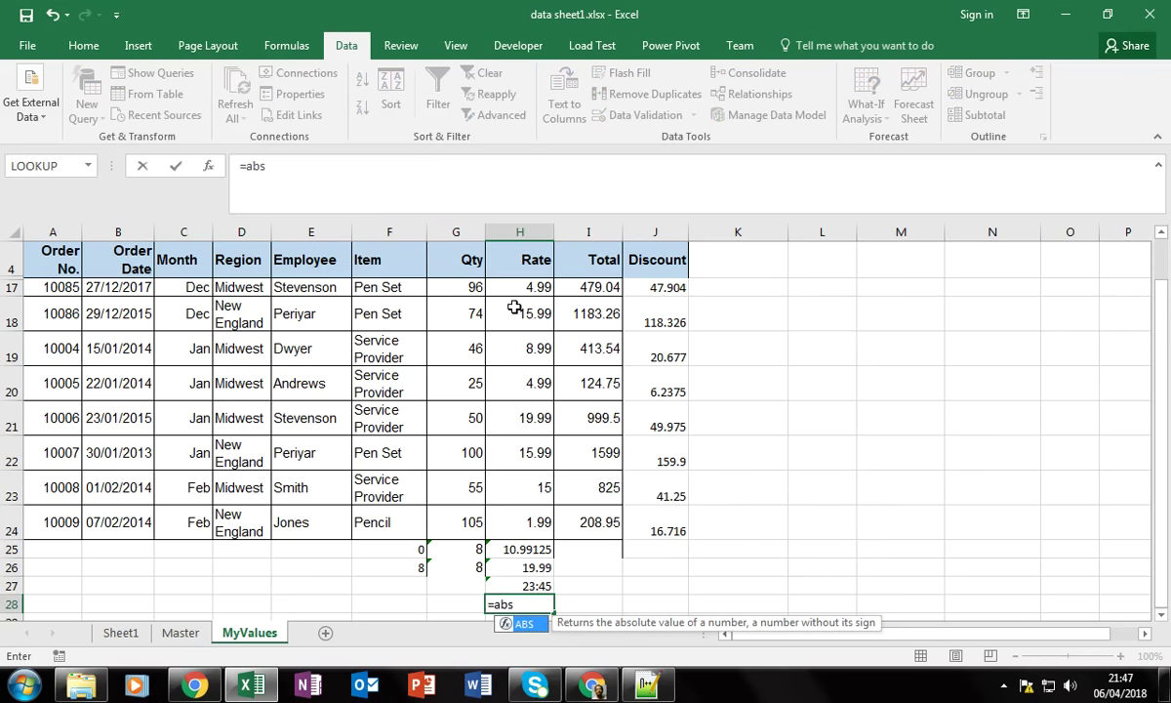
pyautogui.press('Tab')
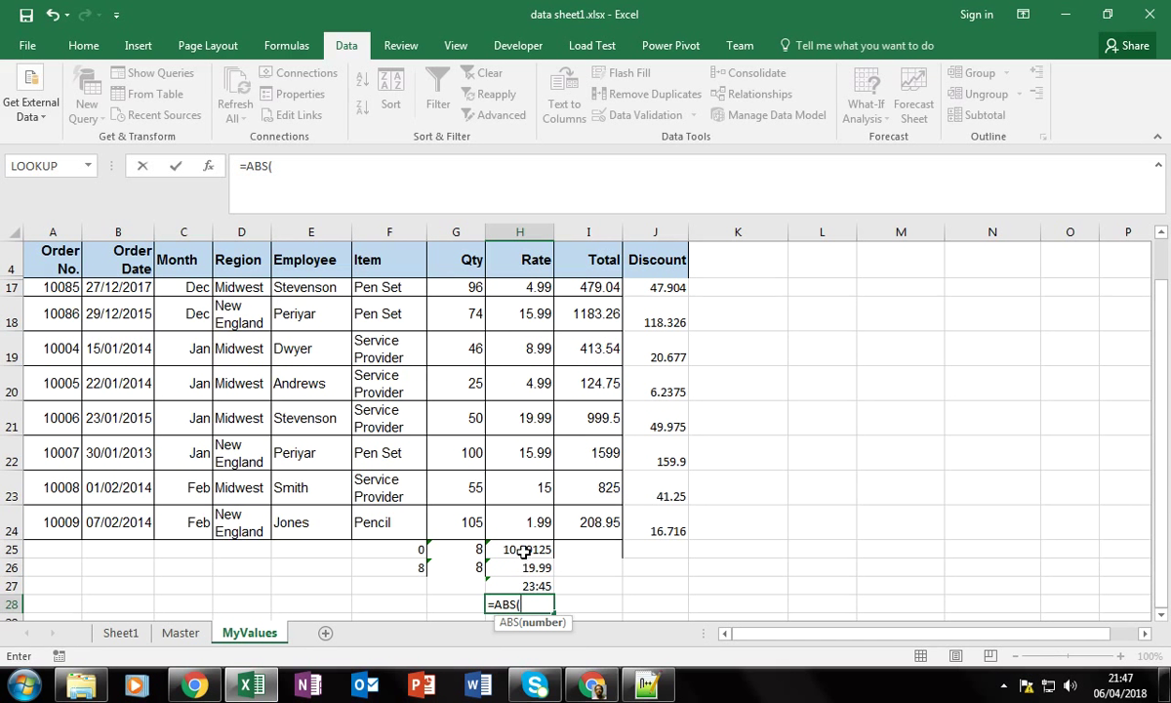
pyautogui.click(524, 550)
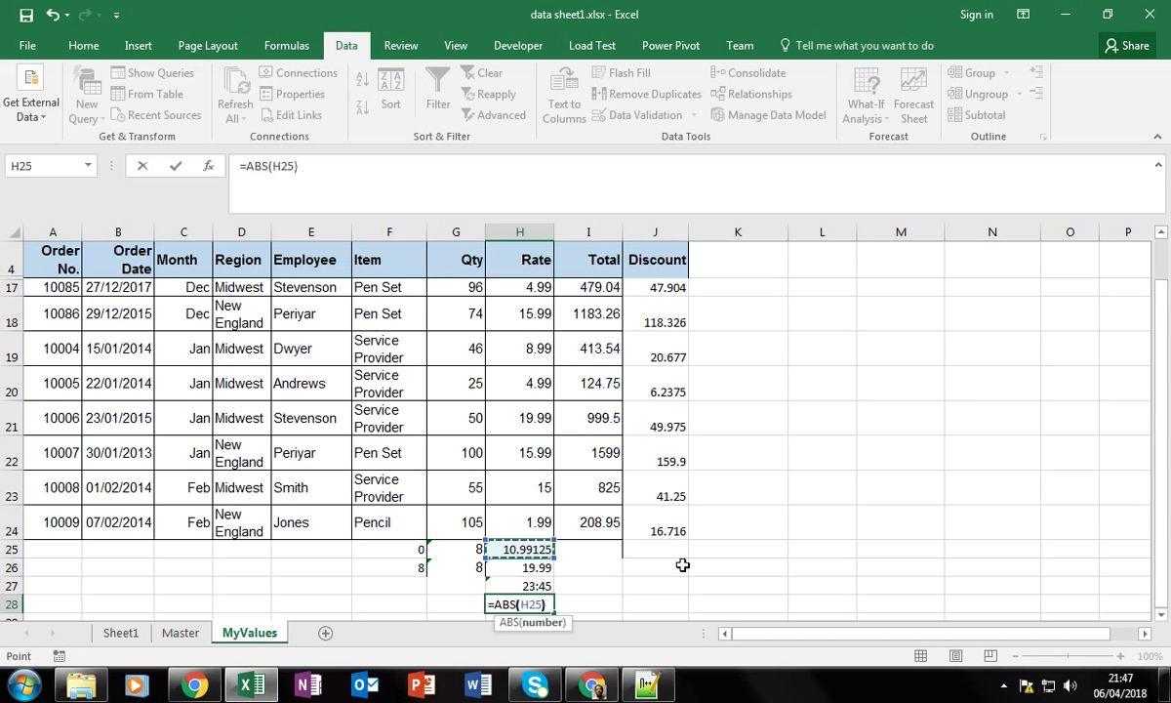
pyautogui.press('Return')
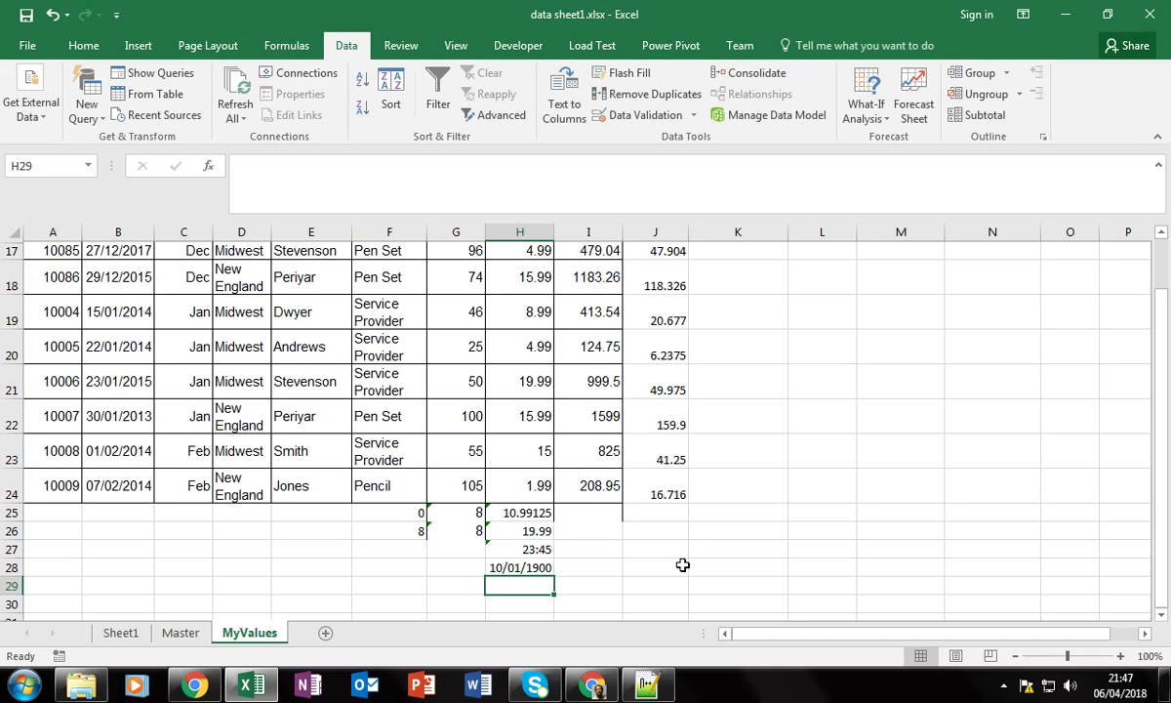
pyautogui.press('Up')
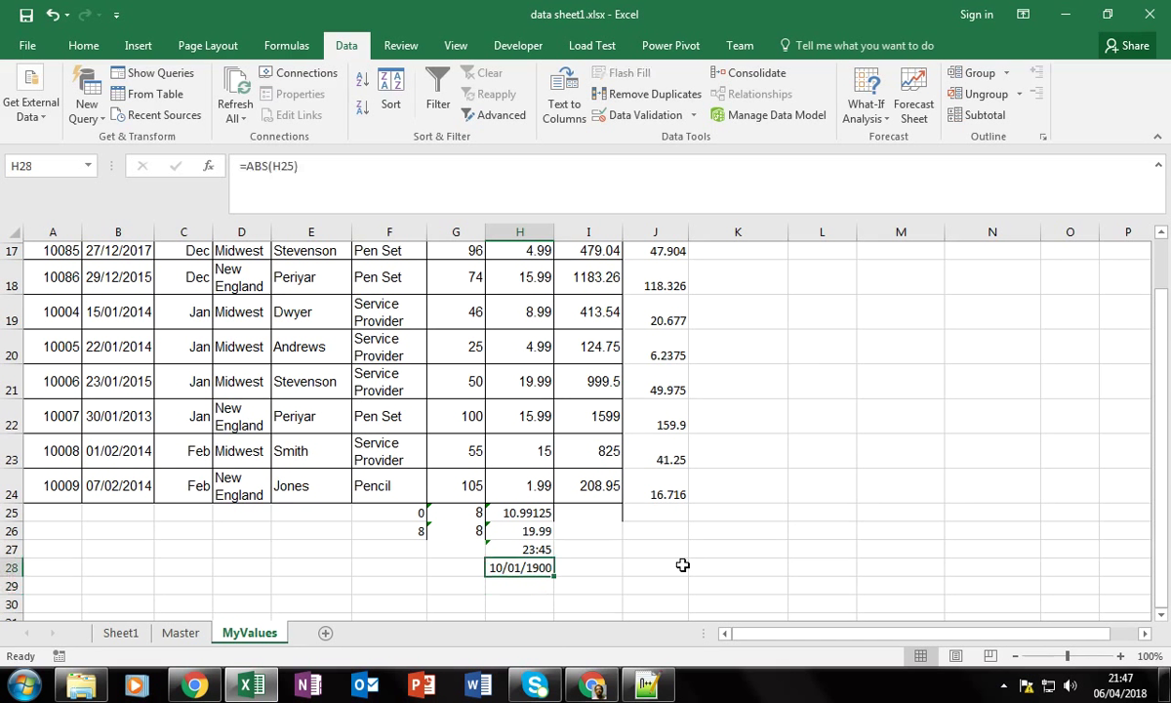
# Format H27:H28 as General so they show 1.99 and 10.99125.
pyautogui.press('Up')
pyautogui.hotkey('shift', 'Down')
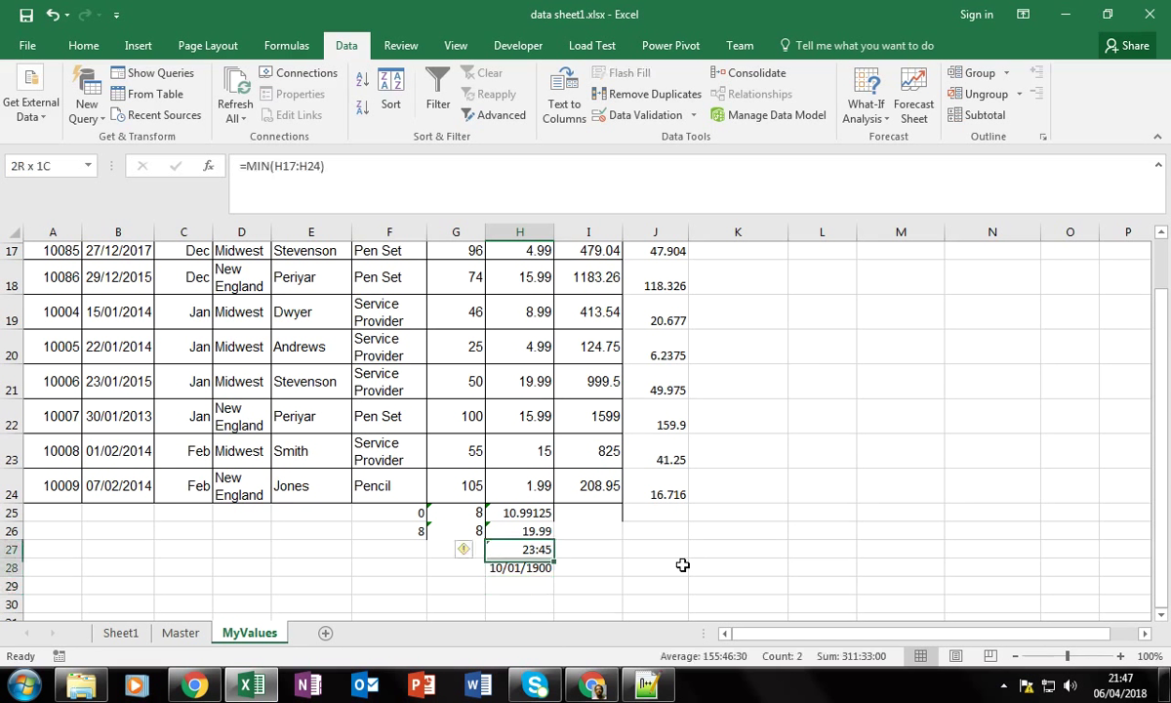
pyautogui.click(83, 46)
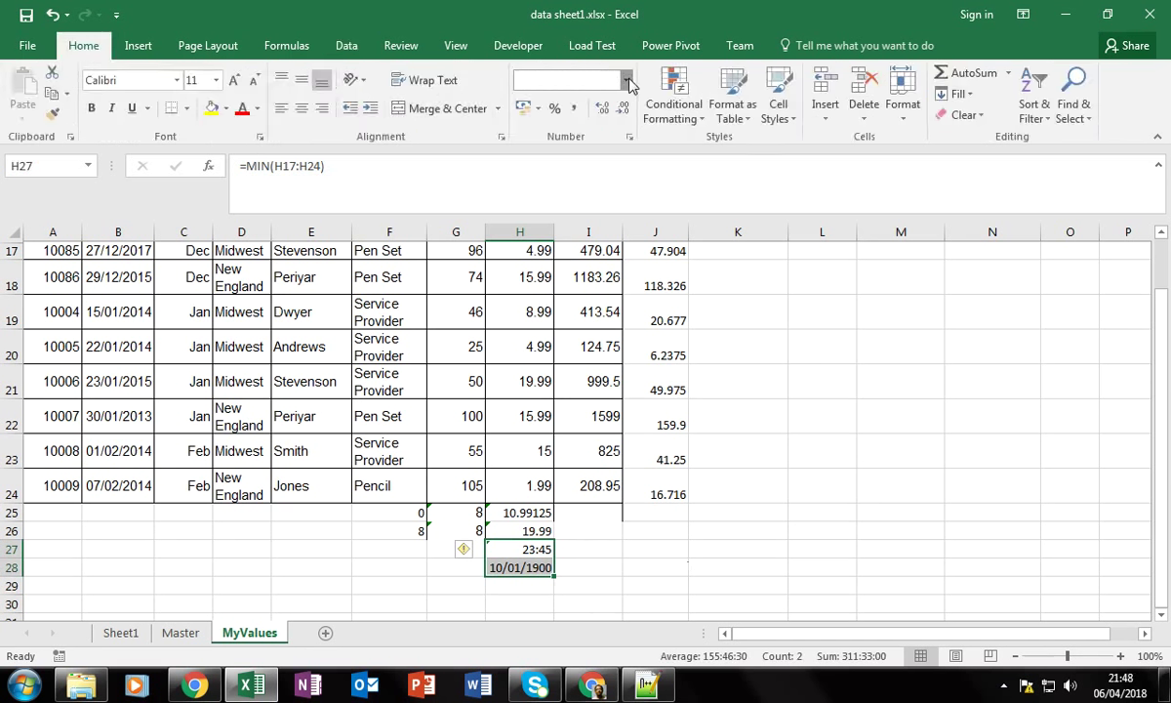
pyautogui.click(629, 85)
pyautogui.click(566, 94)
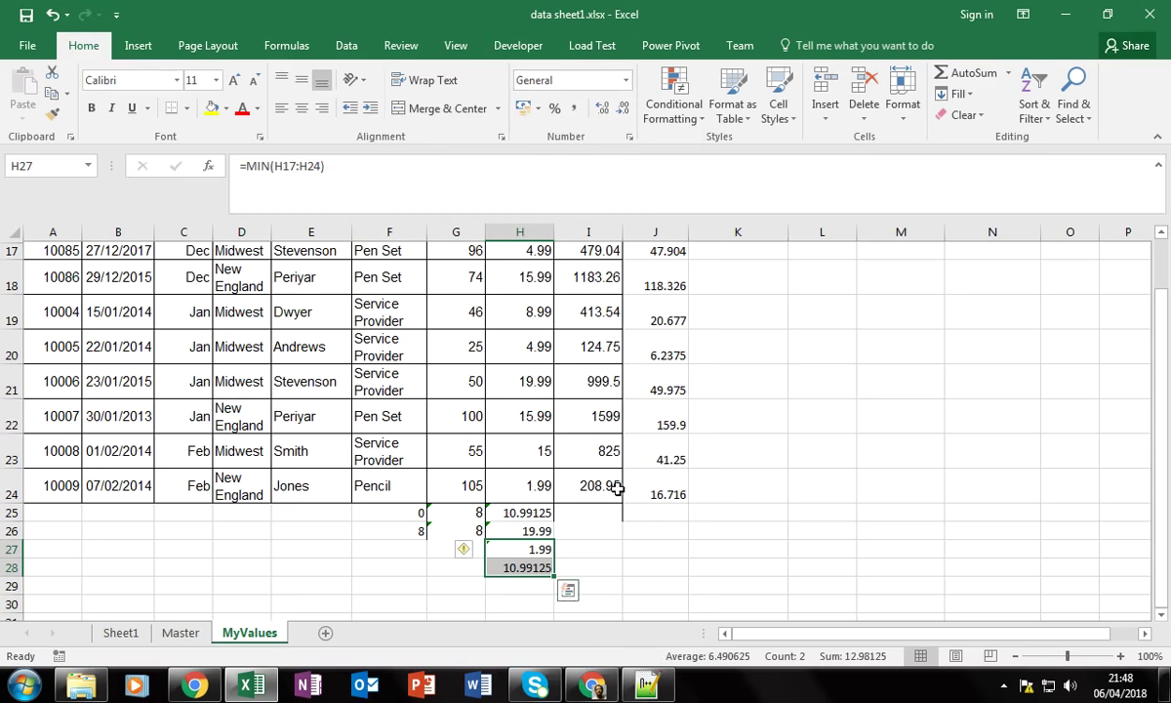
# Review the ABS, AVERAGE and MIN formulas in column H.
pyautogui.click(612, 567)
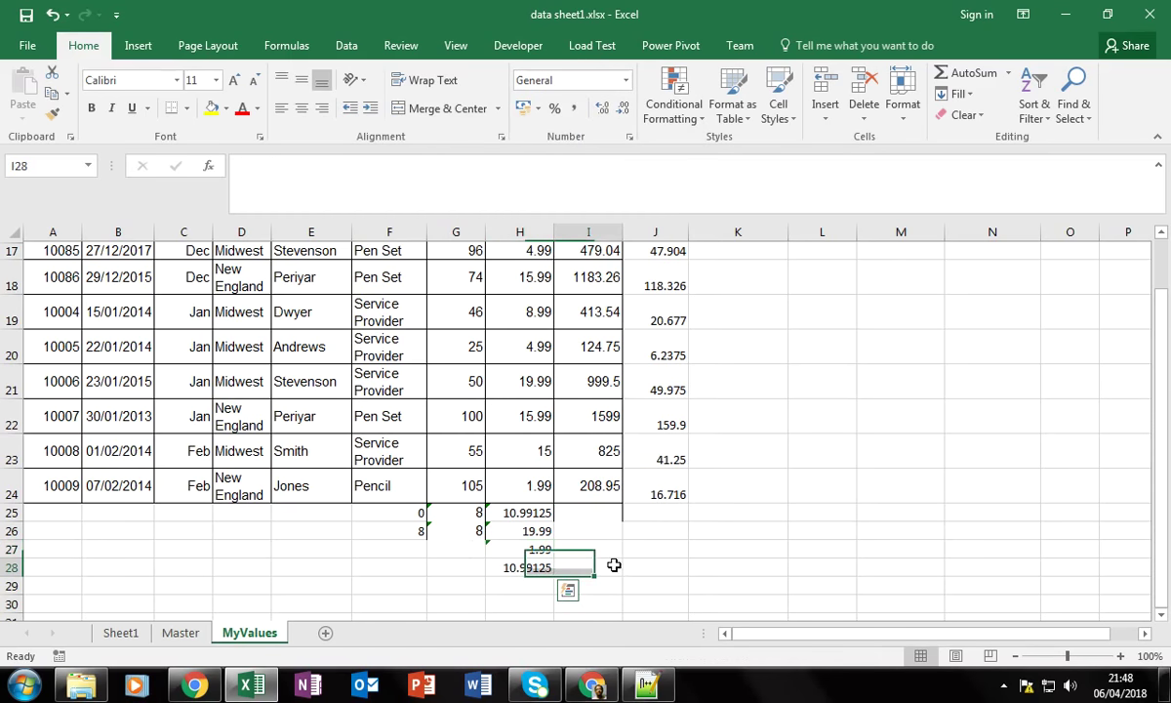
pyautogui.press('Left')
pyautogui.press('F2')
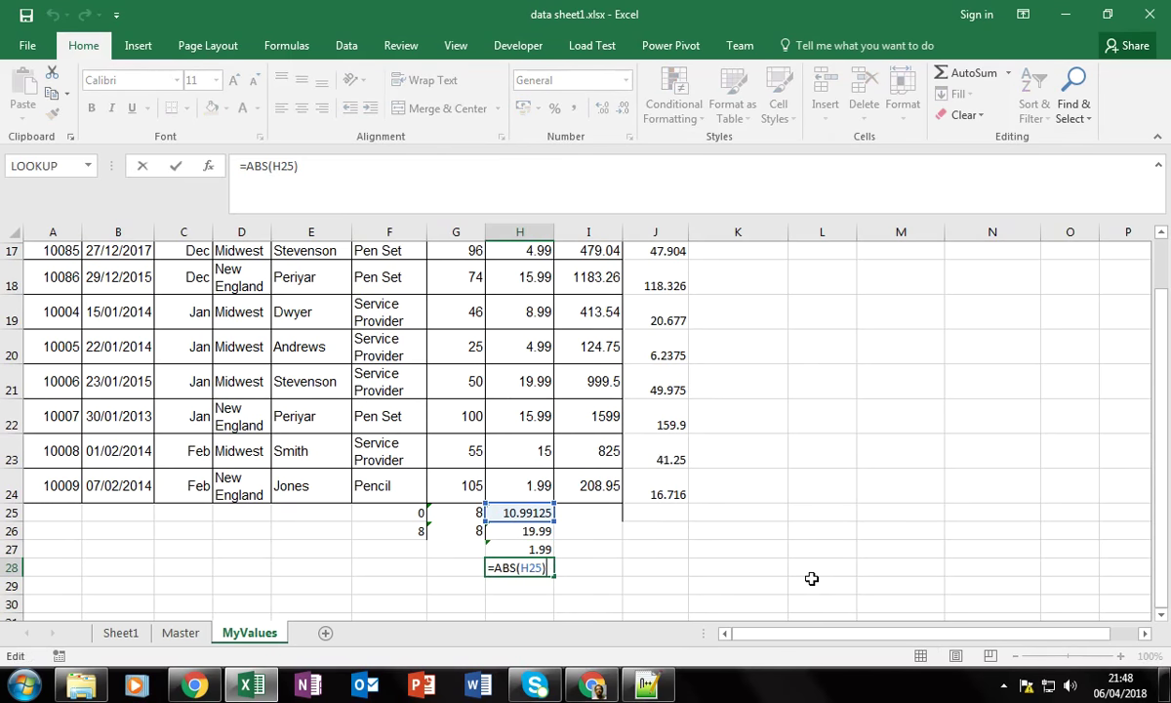
pyautogui.press('Return')
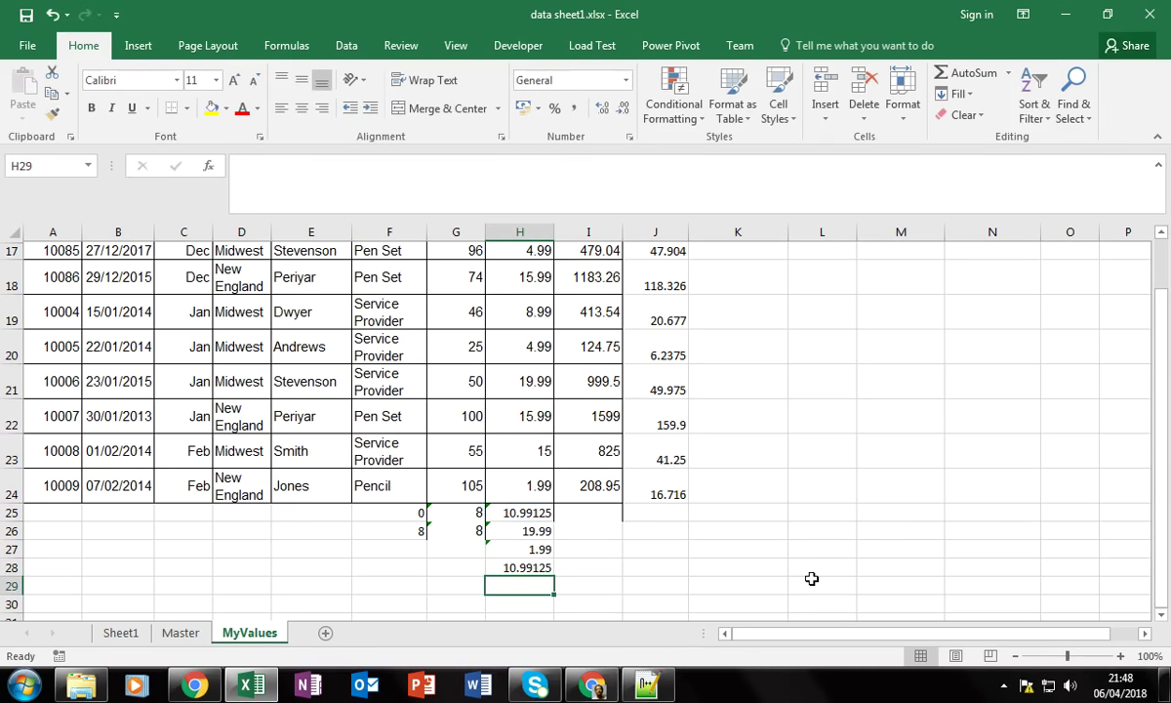
pyautogui.press('Up')
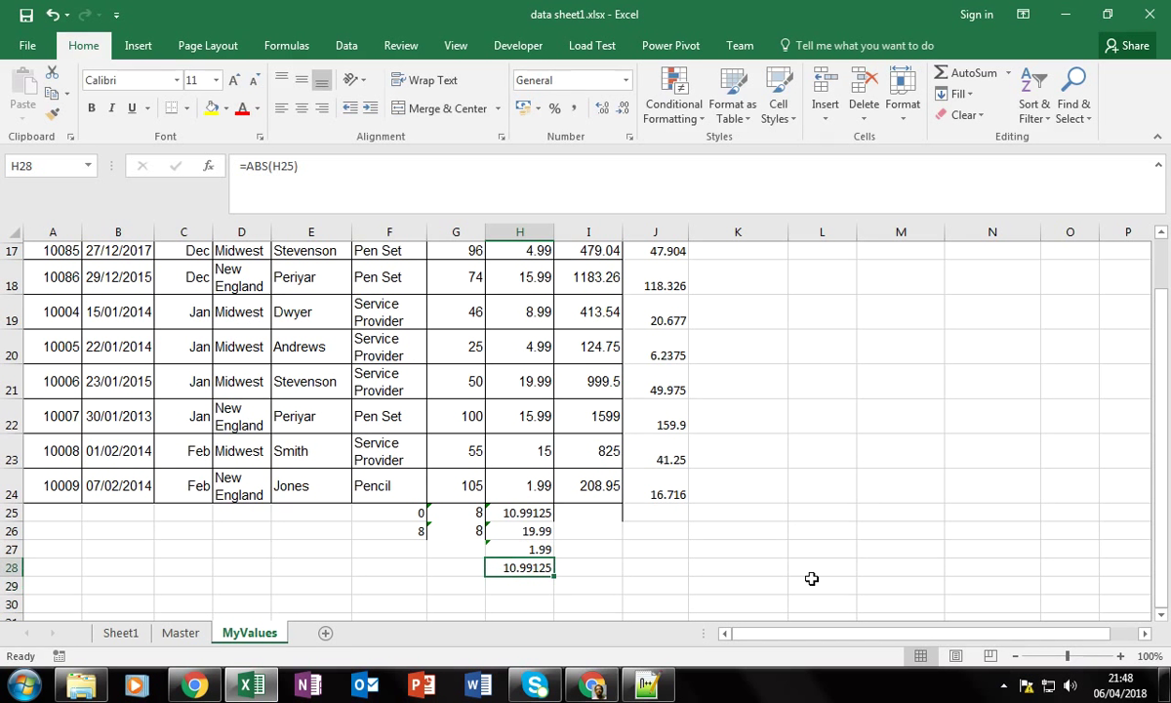
pyautogui.press('Up')
pyautogui.press('Up')
pyautogui.press('Up')
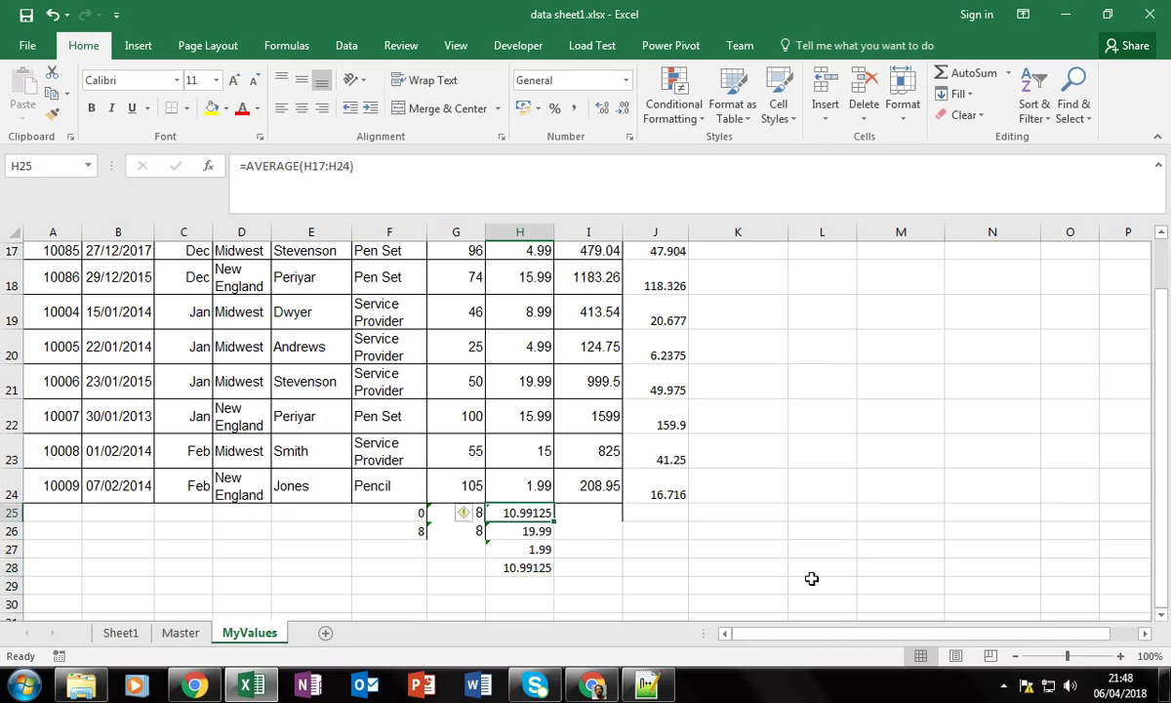
pyautogui.press('F2')
pyautogui.press('Return')
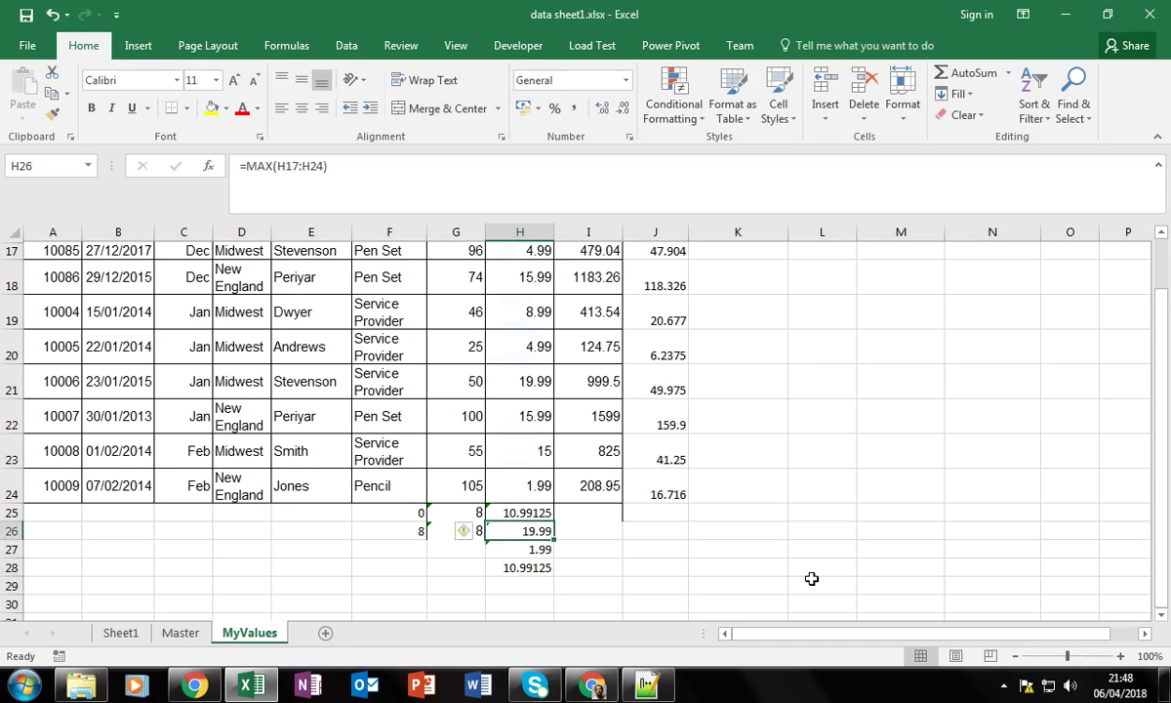
pyautogui.press('Down')
pyautogui.press('Down')
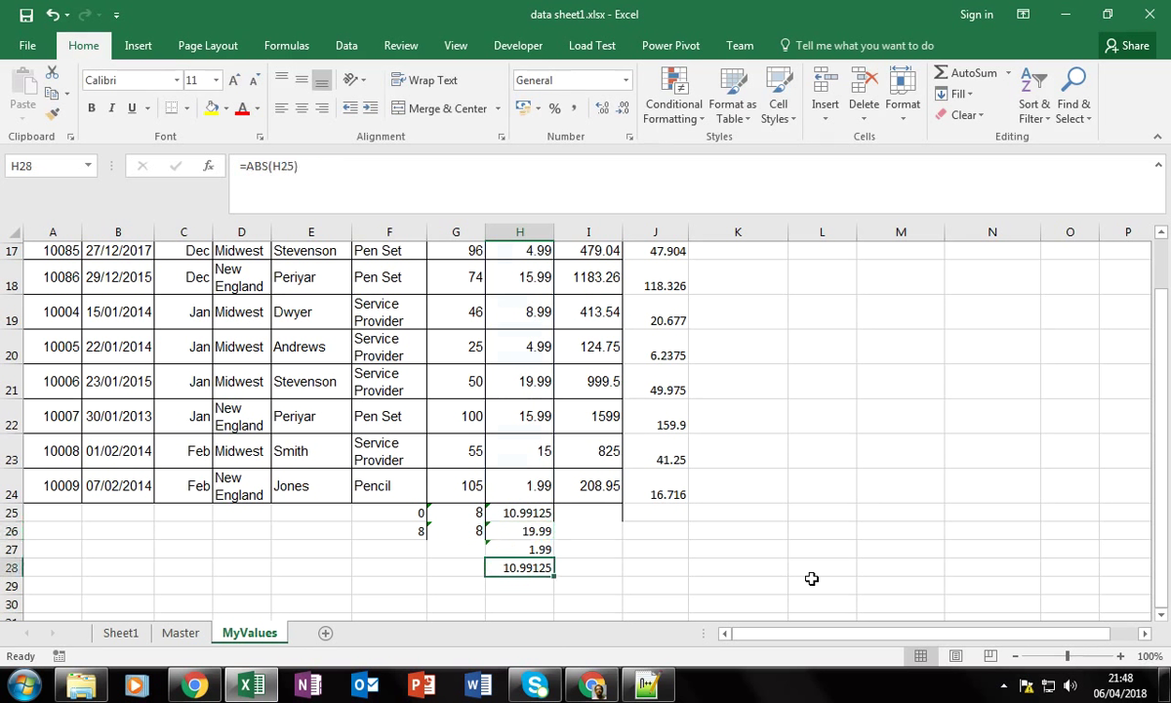
pyautogui.press('Up')
pyautogui.press('F2')
pyautogui.press('Return')
# Delete the ABS formula from H28 and move to I25.
pyautogui.press('Delete')
pyautogui.press('Up')
pyautogui.press('Right')
pyautogui.press('Right')
pyautogui.press('Up')
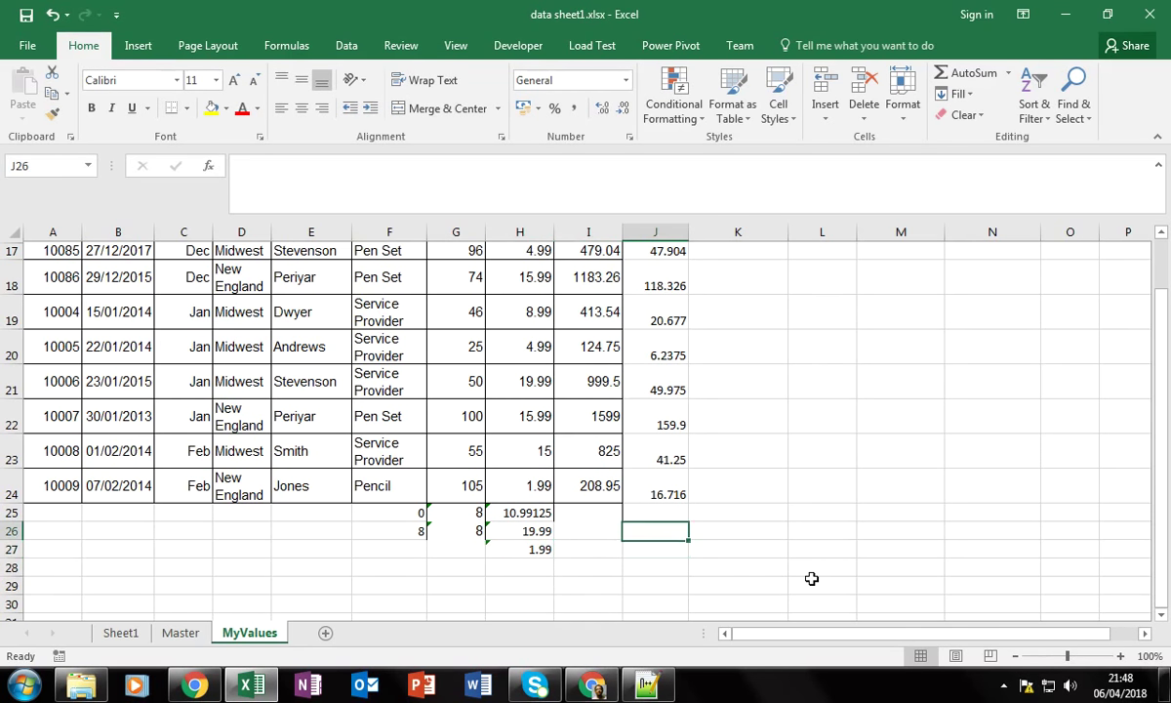
pyautogui.press('Left')
pyautogui.press('Up')
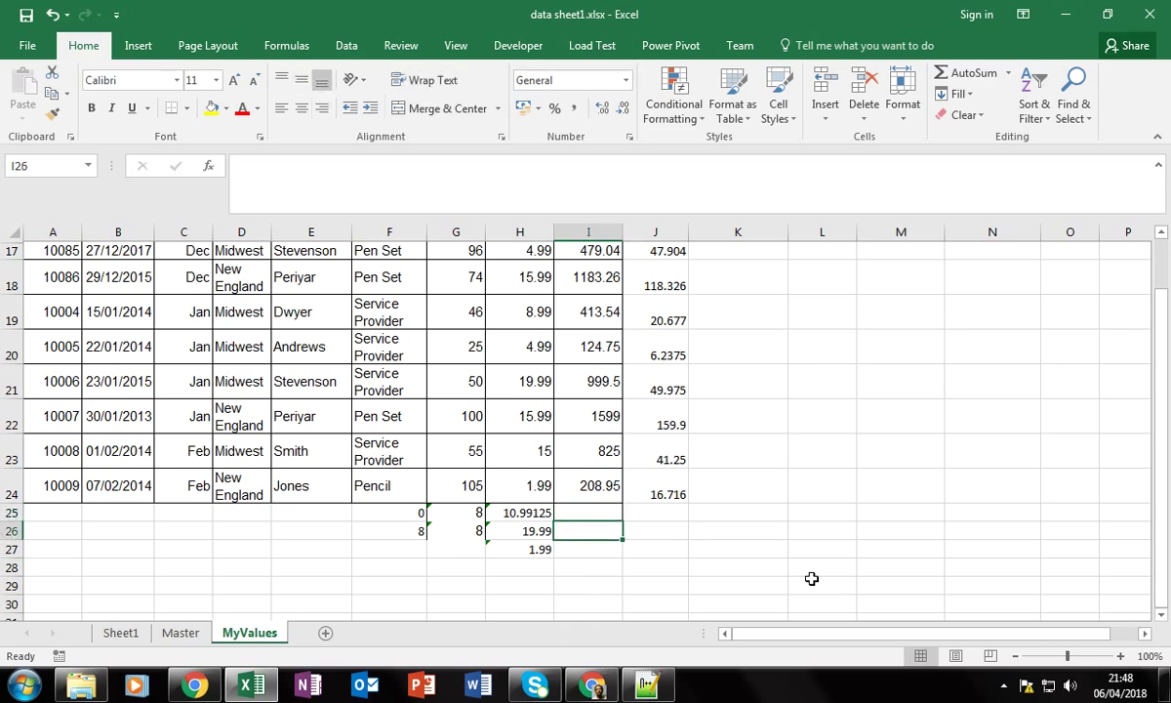
# Enter =H25-H26 in I25 to show average minus maximum, -8.99875.
pyautogui.write('=')
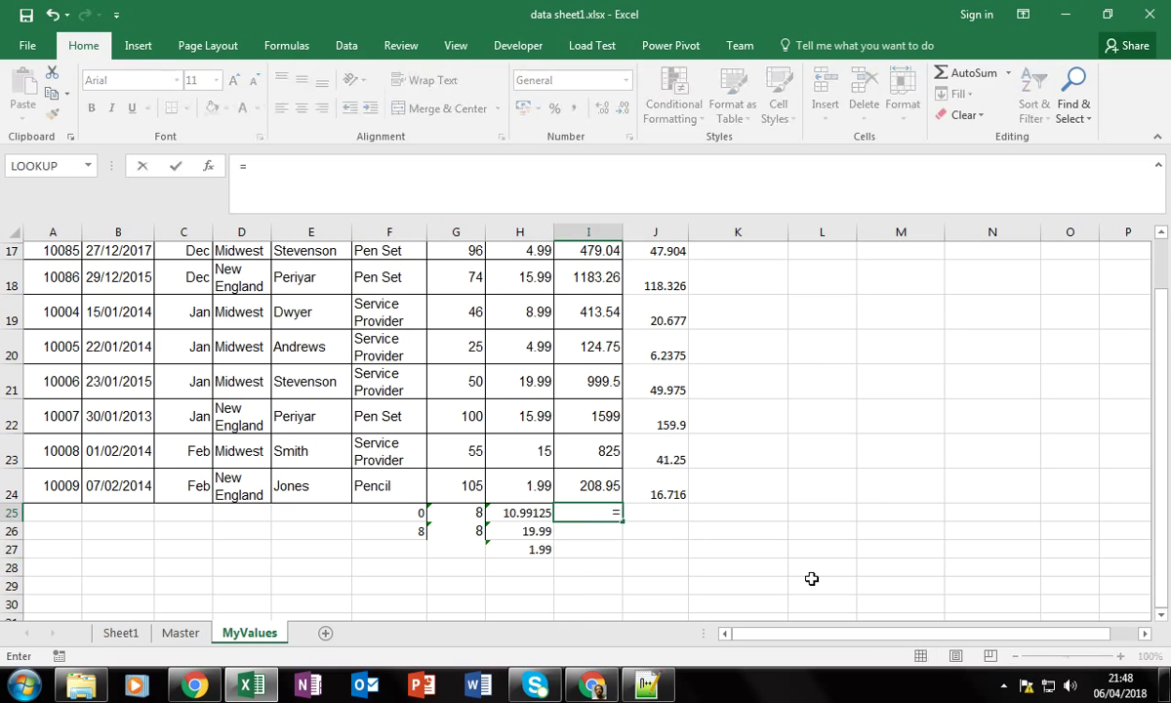
pyautogui.press('Left')
pyautogui.write('-')
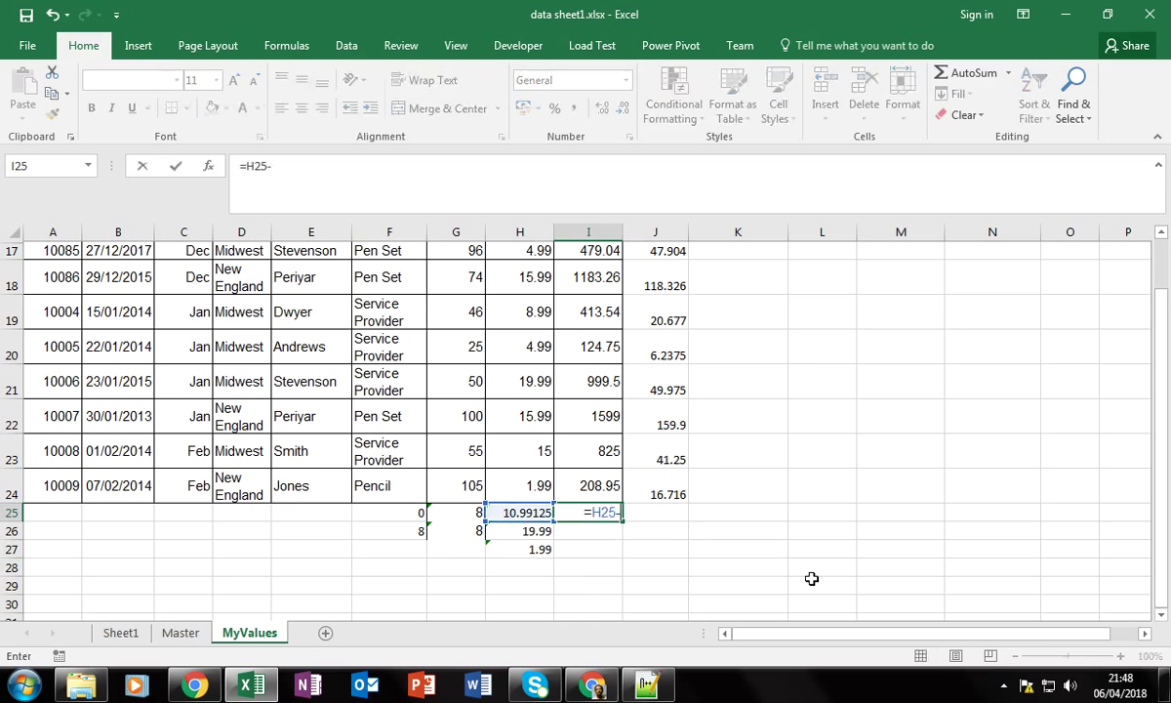
pyautogui.press('Left')
pyautogui.press('Down')
pyautogui.press('Return')
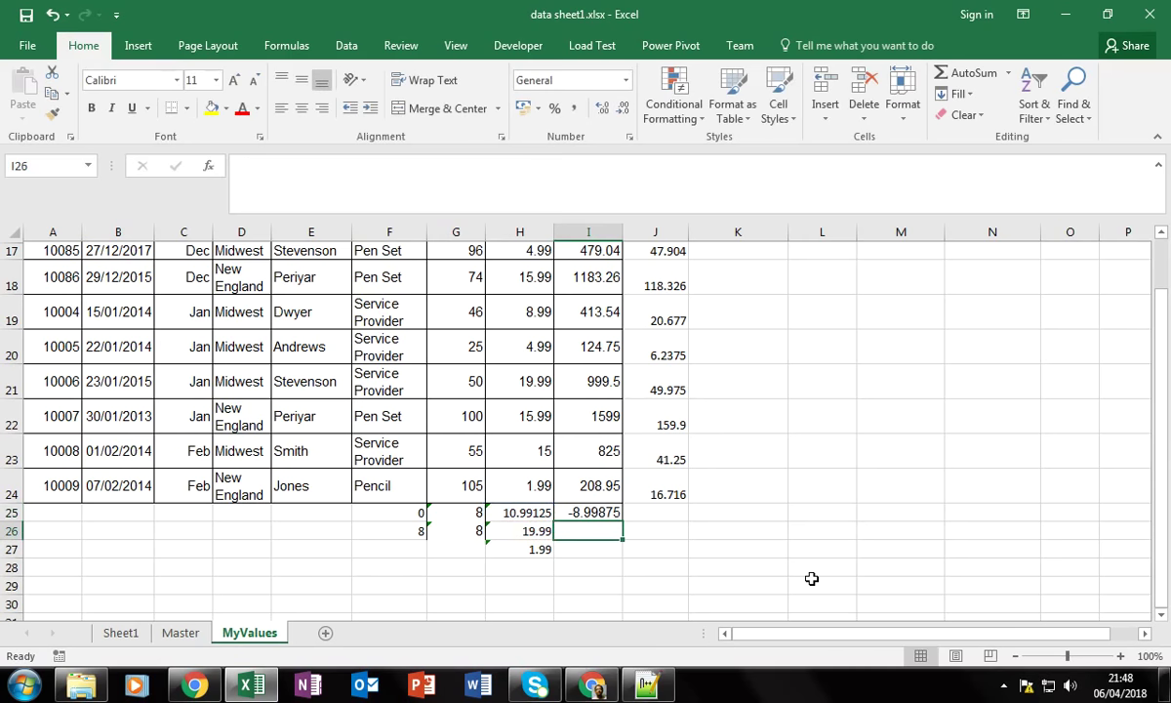
# Enter =ABS(I25) in I26 so it returns 8.99875.
pyautogui.write('=abs')
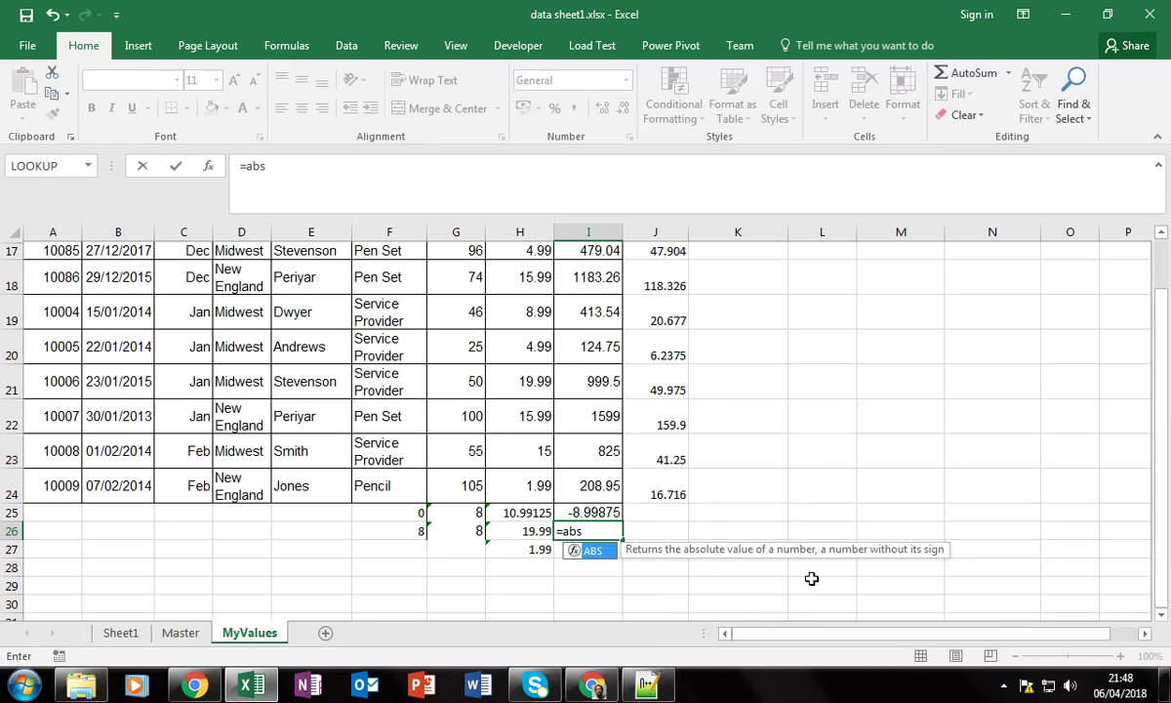
pyautogui.press('Tab')
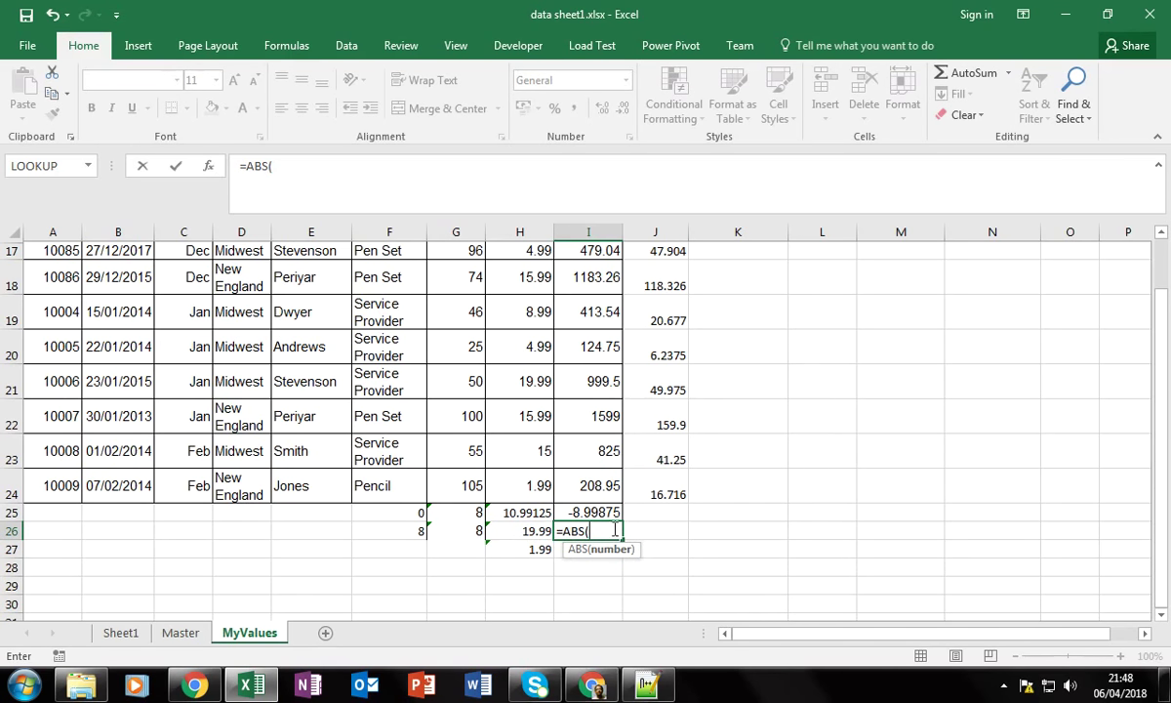
pyautogui.click(595, 513)
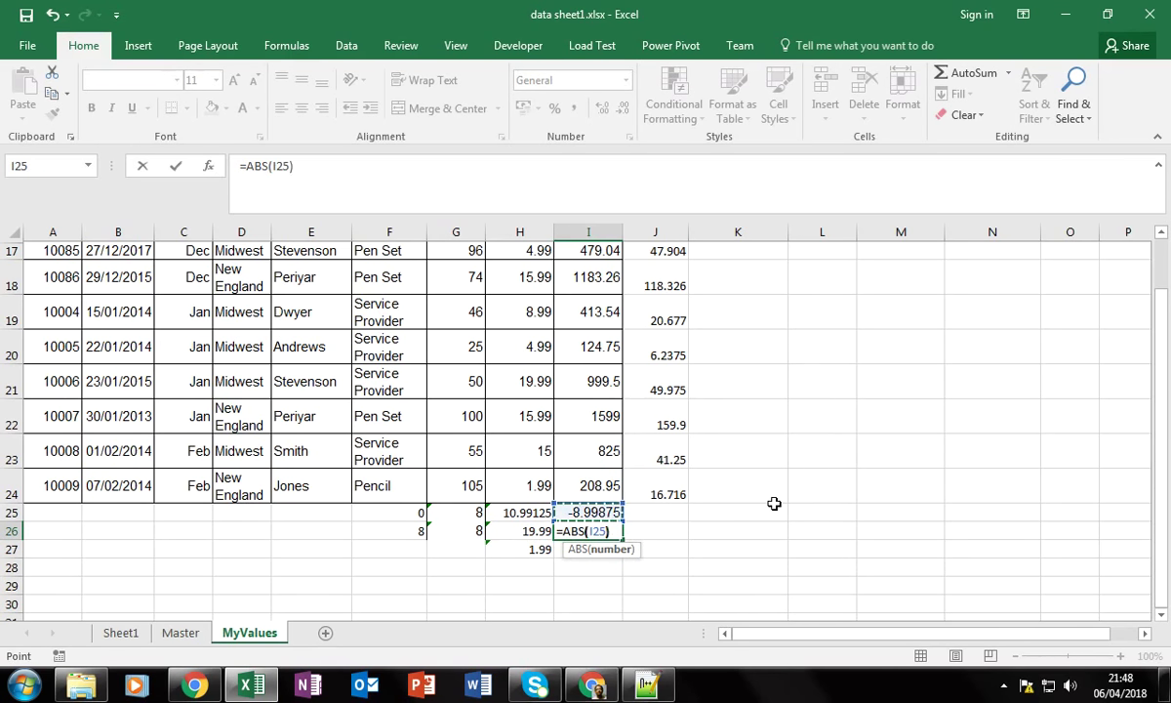
pyautogui.press('Return')
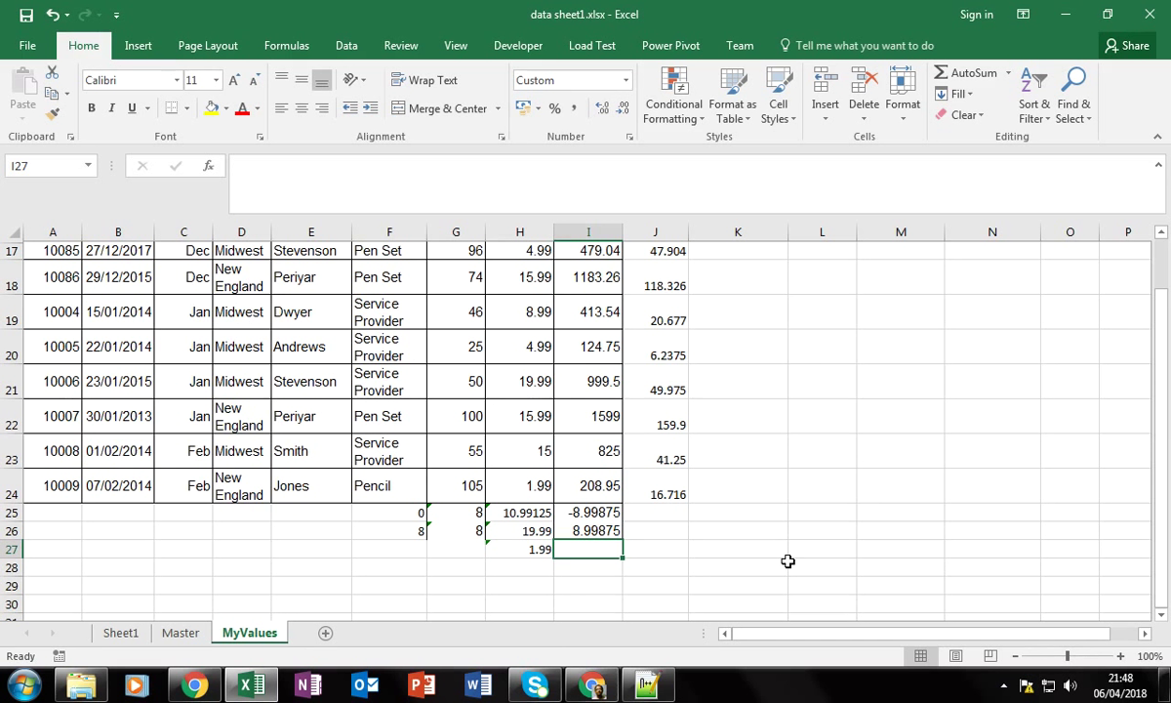
# Enter =INT(I26) in I27.
pyautogui.write('=')
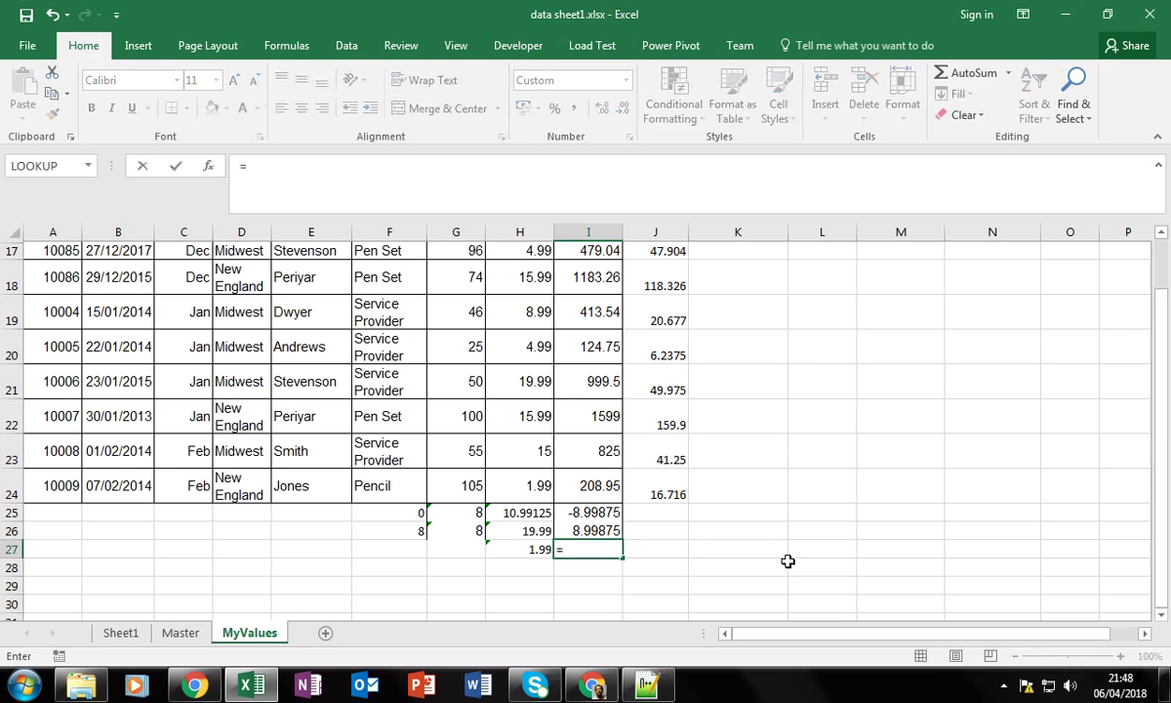
pyautogui.write('int')
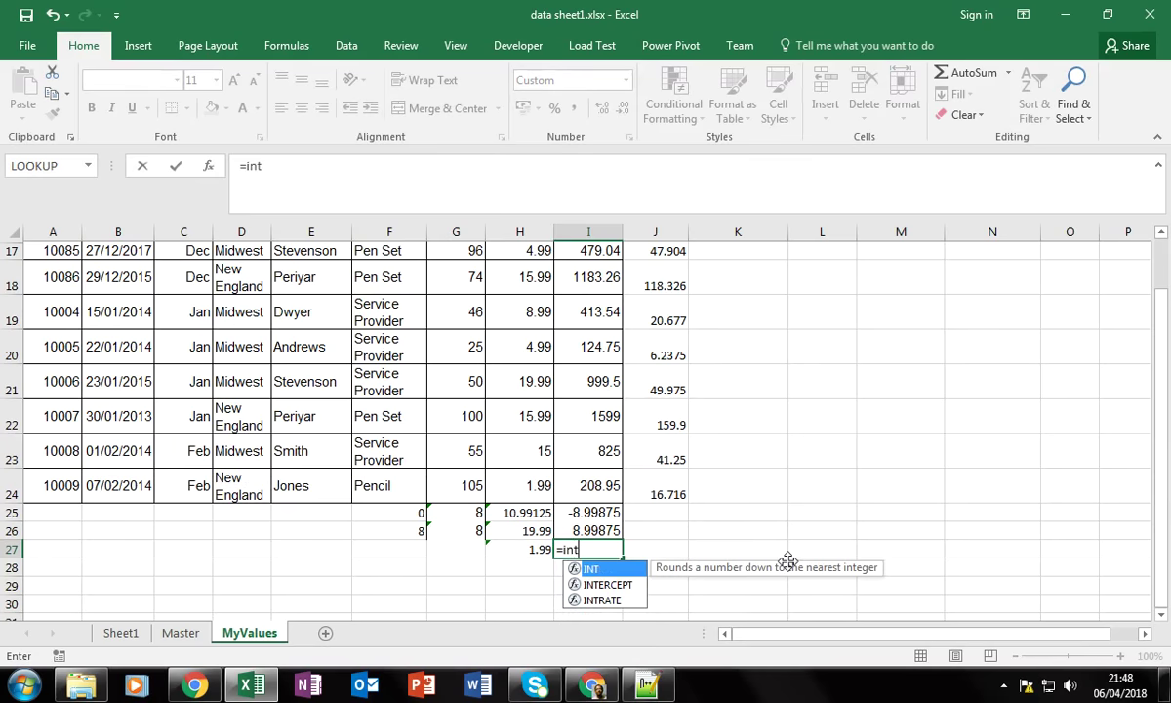
pyautogui.press('Tab')
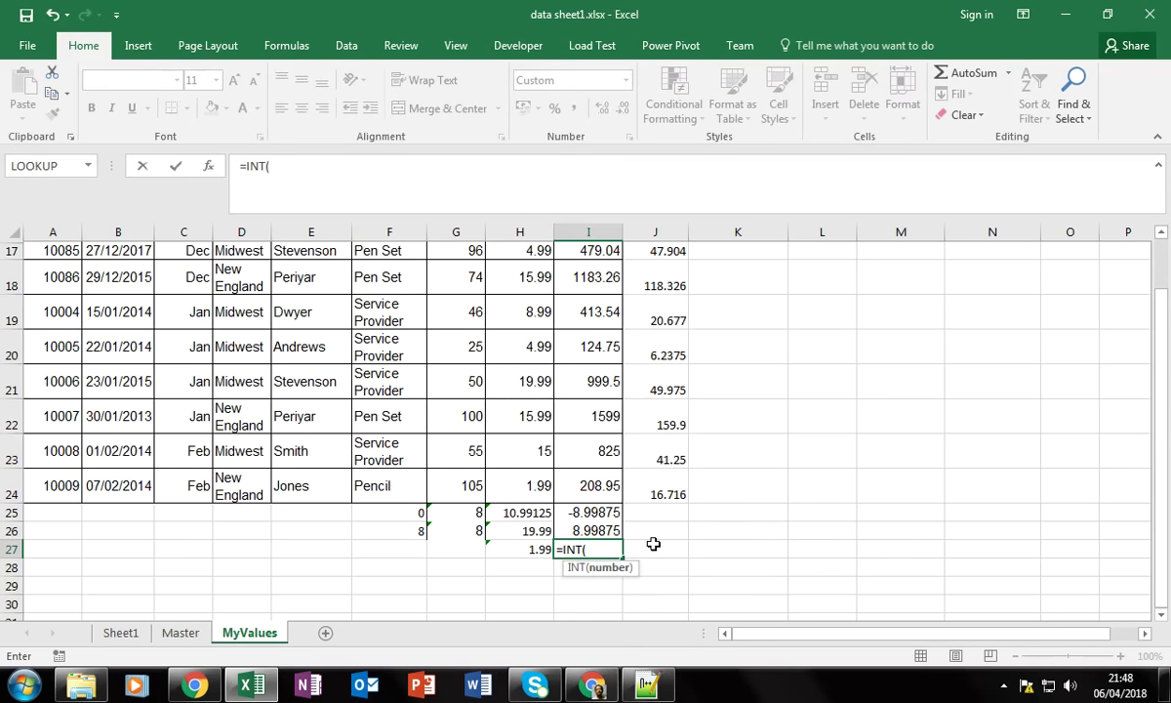
pyautogui.click(589, 530)
pyautogui.write(')')
pyautogui.press('Return')
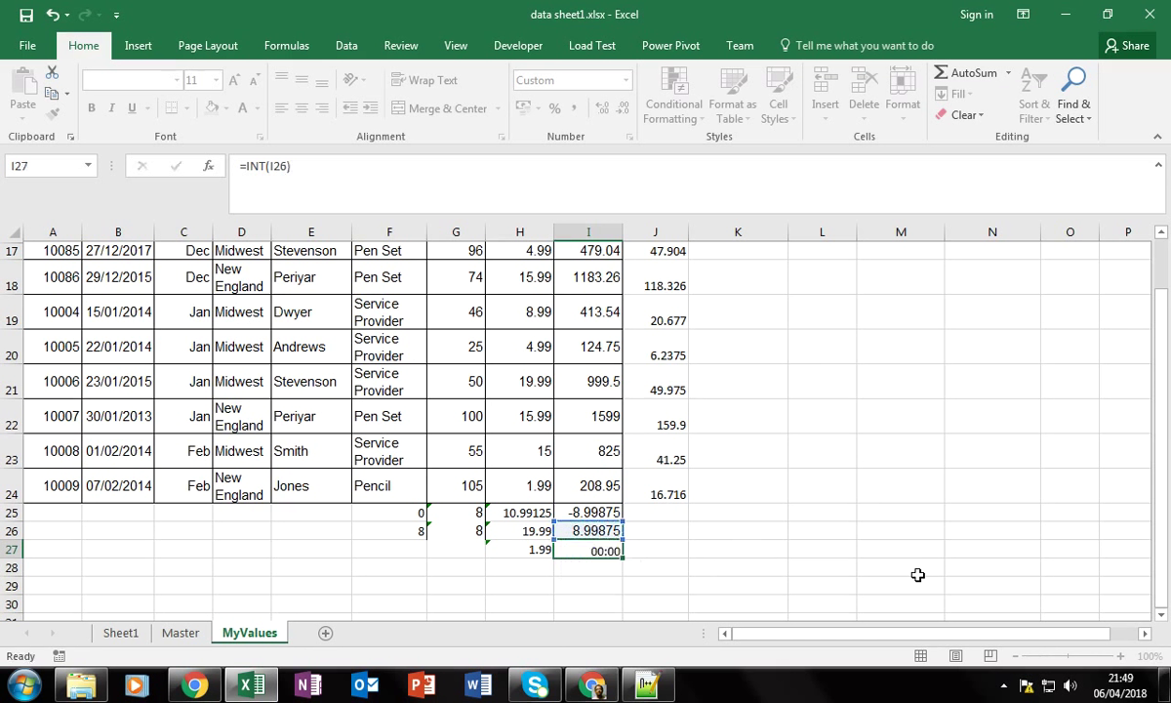
# Set I27's number format to General so it shows 8 instead of 00:00, and recheck it.
pyautogui.click(599, 549)
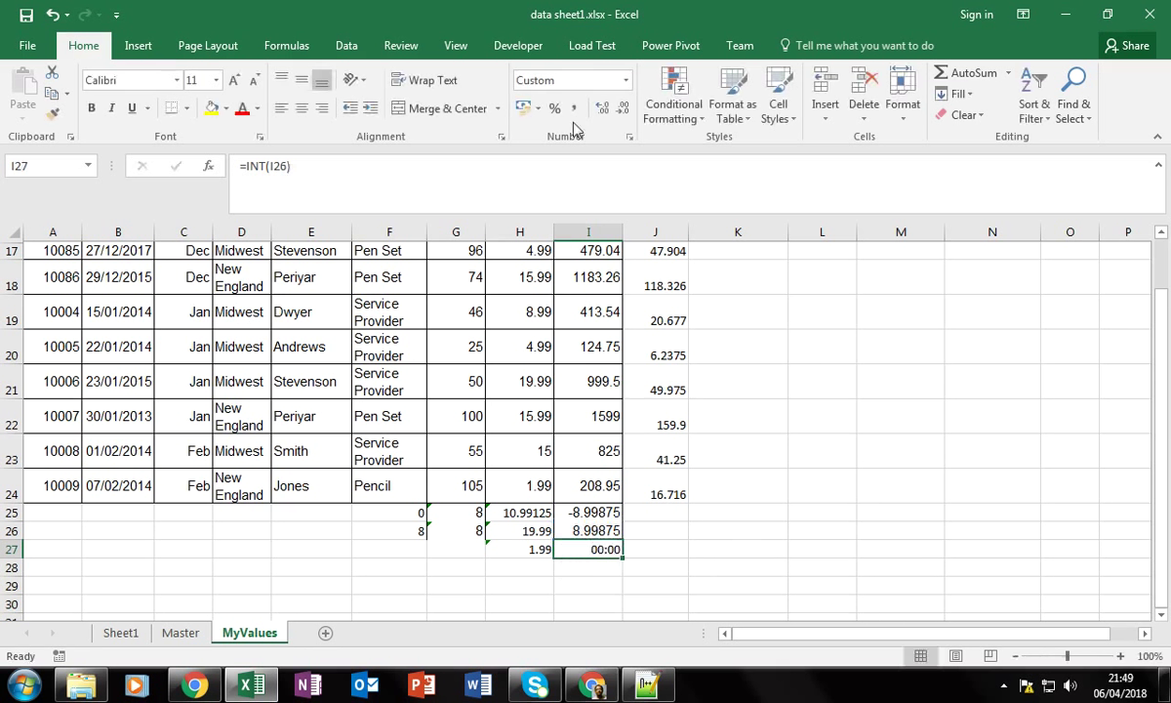
pyautogui.click(625, 84)
pyautogui.click(583, 109)
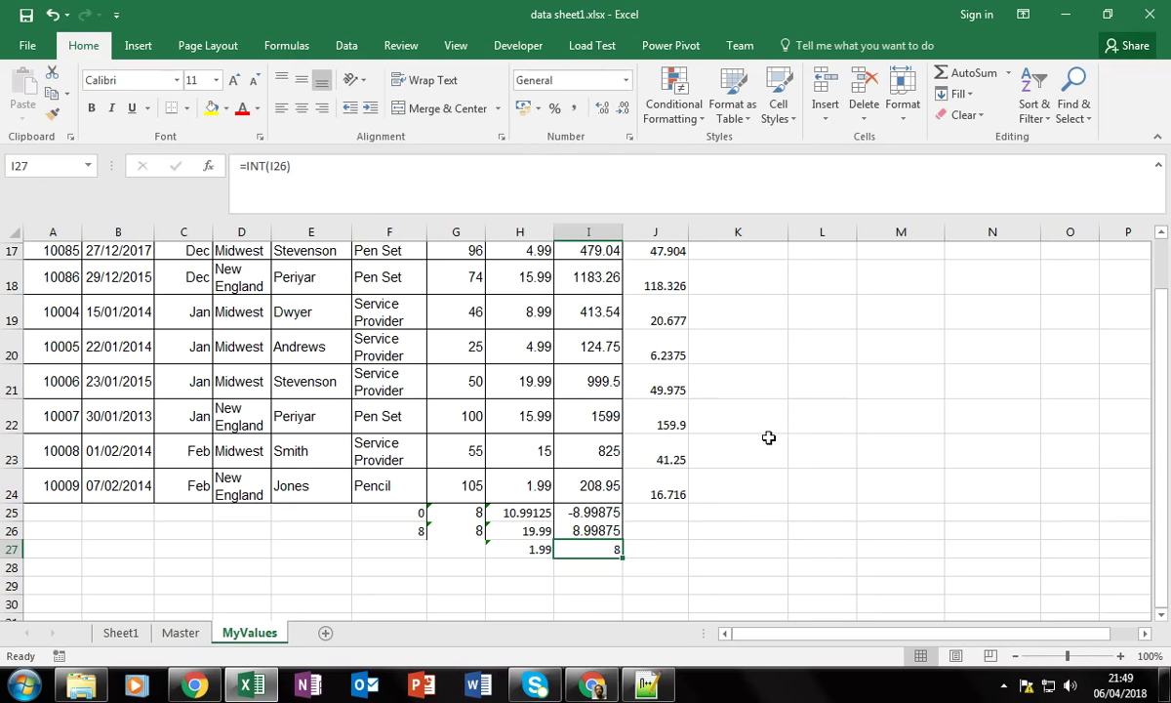
pyautogui.click(611, 574)
pyautogui.click(606, 549)
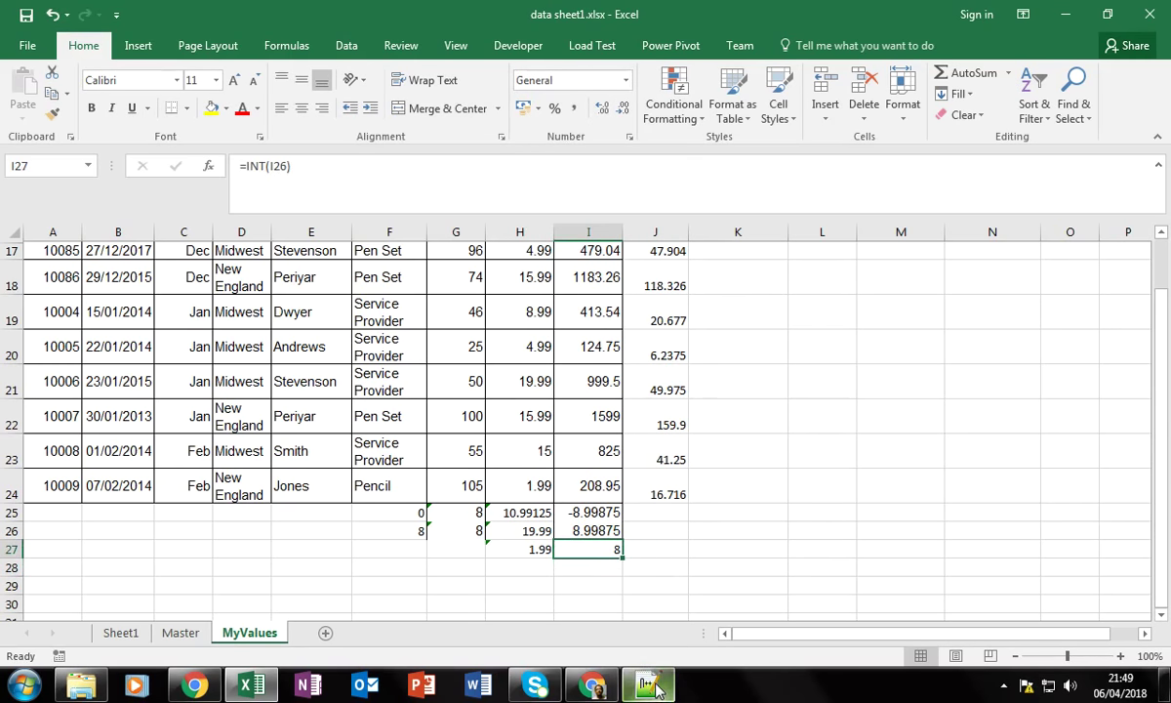
pyautogui.moveTo(654, 688)
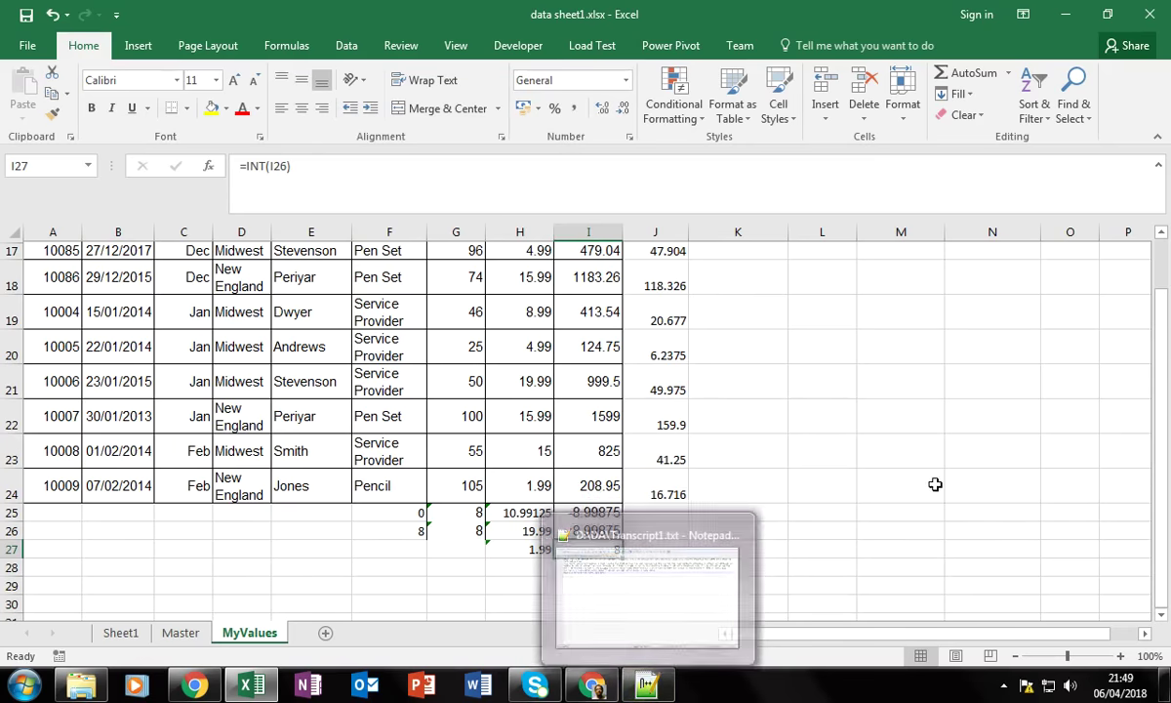
pyautogui.click(892, 486)
pyautogui.click(614, 548)
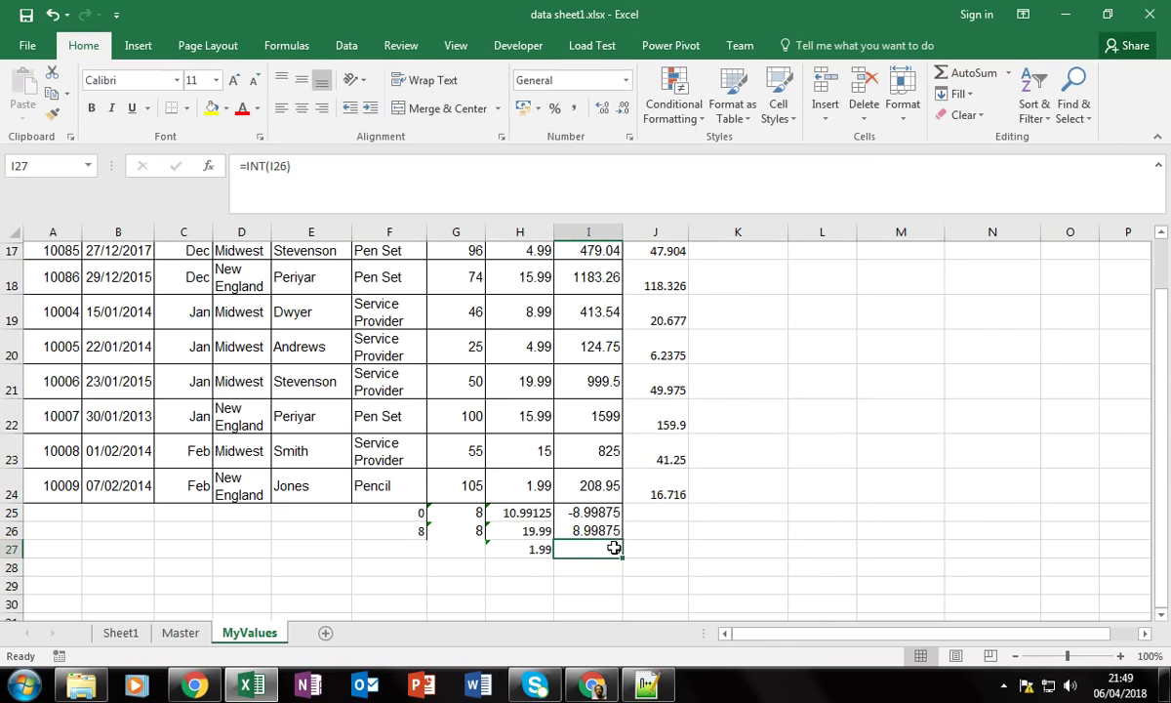